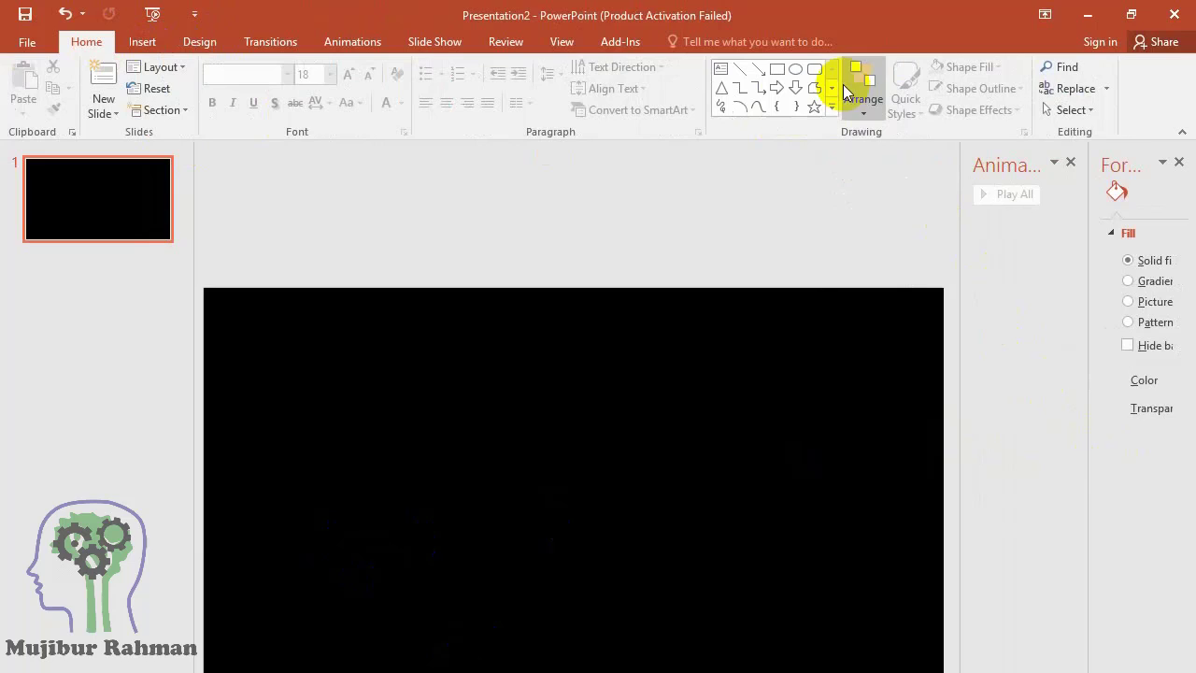
- Pick the Text Box tool from the Home tab's shapes gallery for the black slide
left_click(724, 74)
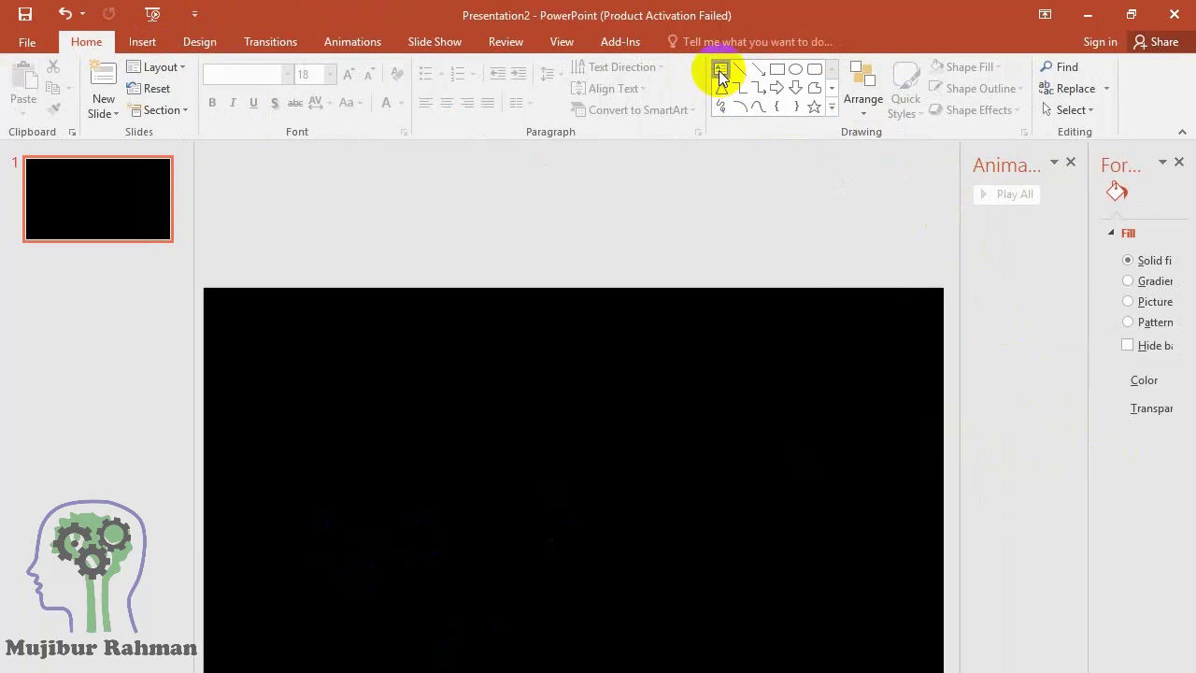
left_click_drag(342, 456, 706, 572)
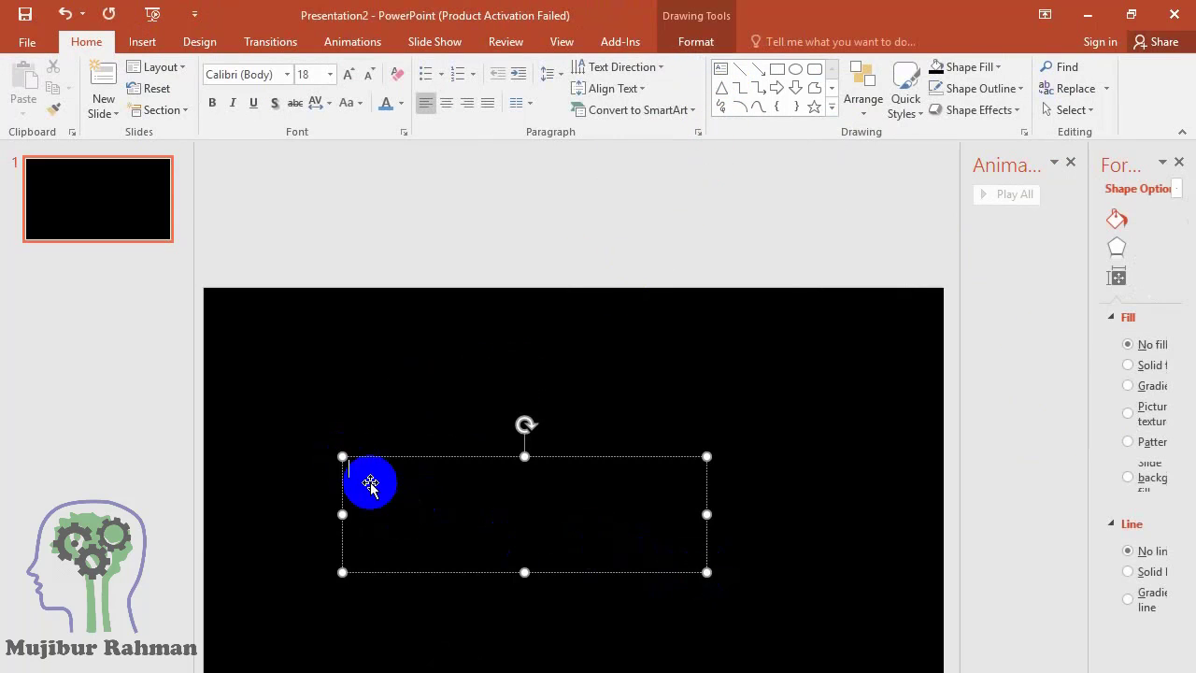
type("MUJ")
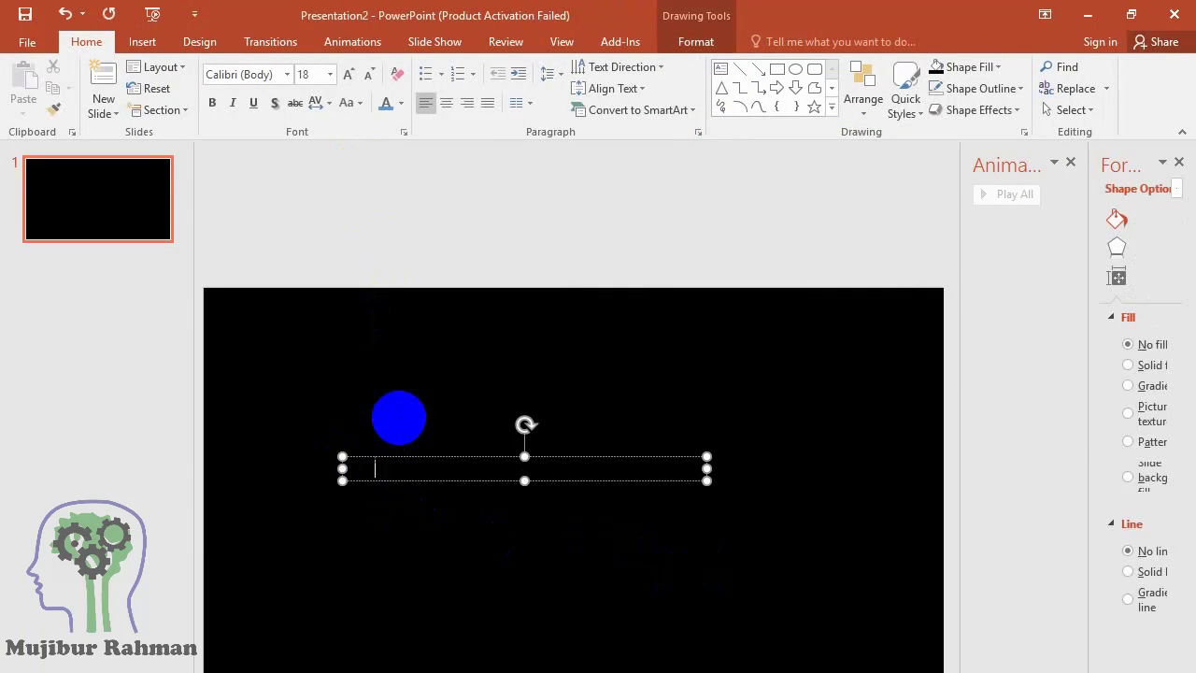
type("I")
left_click_drag(428, 467, 342, 467)
left_click(401, 103)
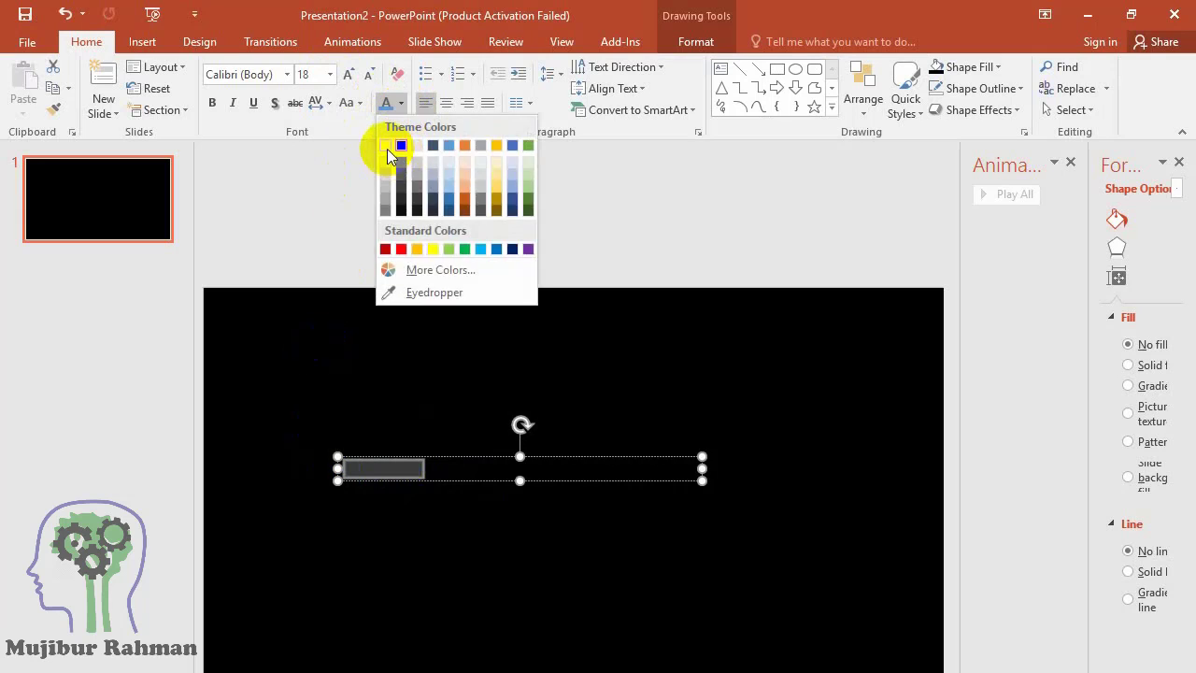
left_click(395, 146)
left_click(330, 73)
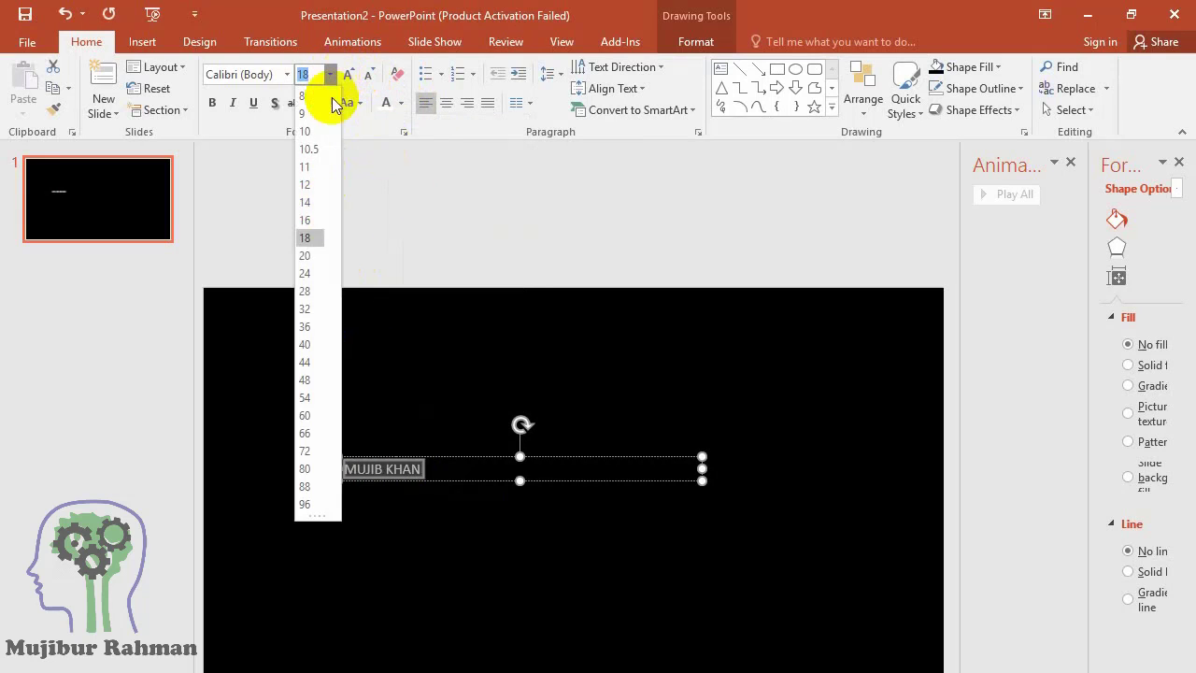
left_click(309, 500)
left_click_drag(678, 657, 782, 568)
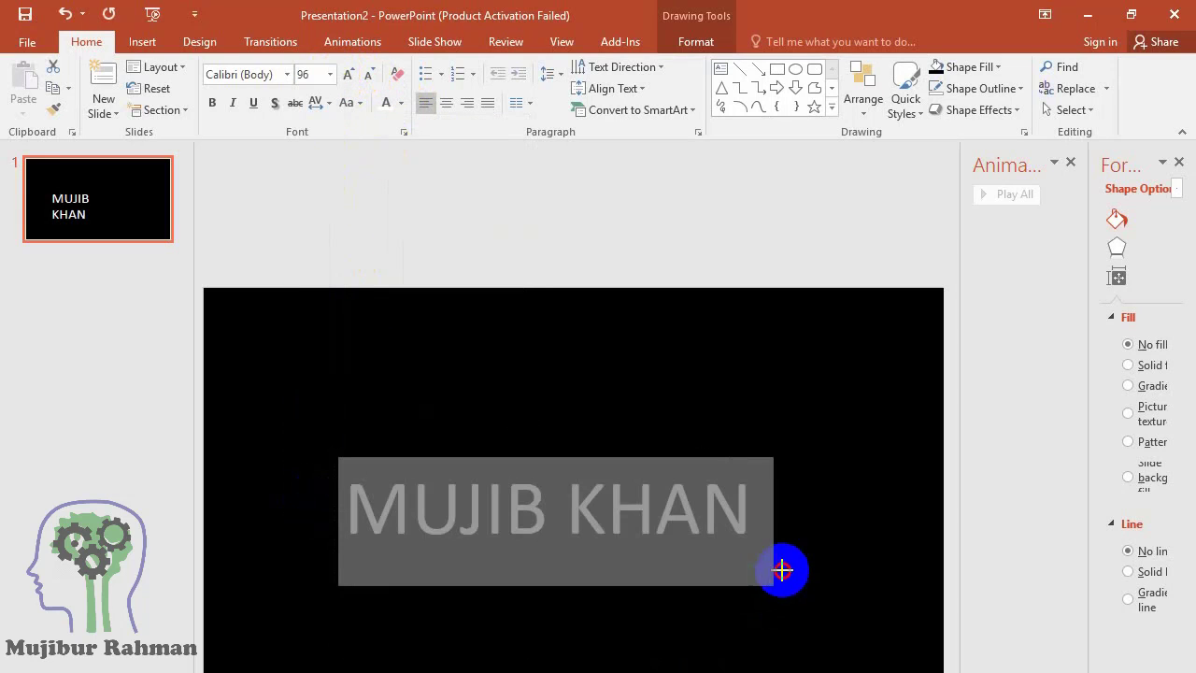
- Restyle the title as italic Arial Black at 88 pt, fitted onto one line
left_click(287, 73)
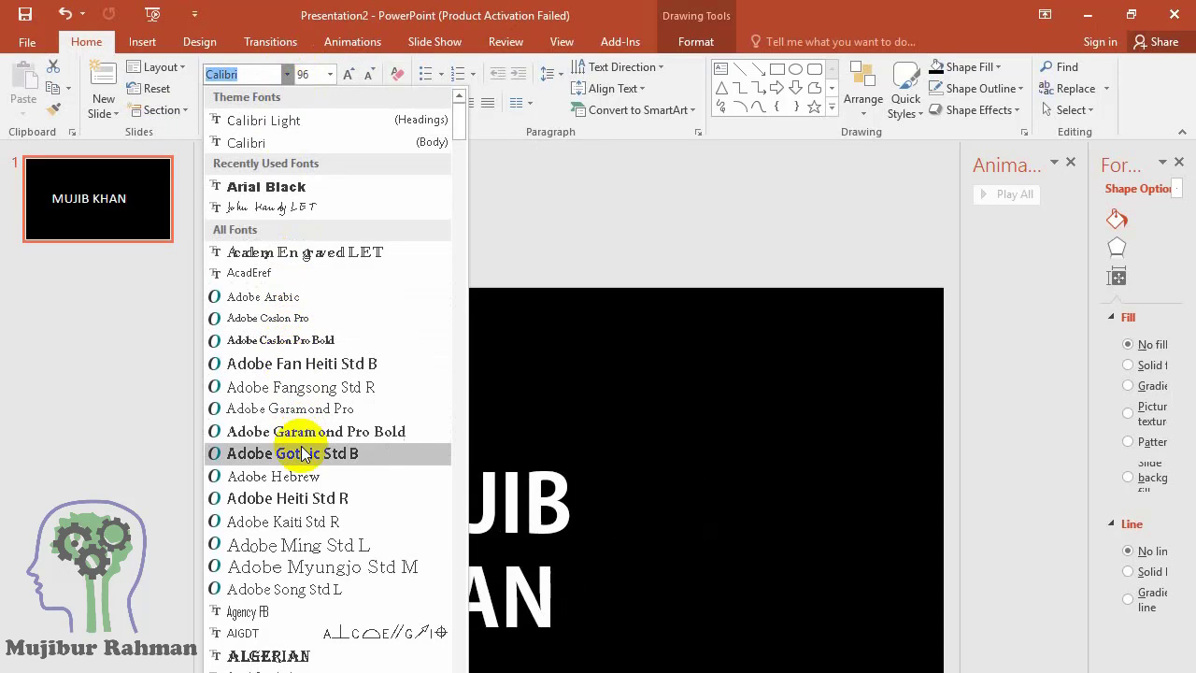
left_click(297, 187)
left_click(233, 103)
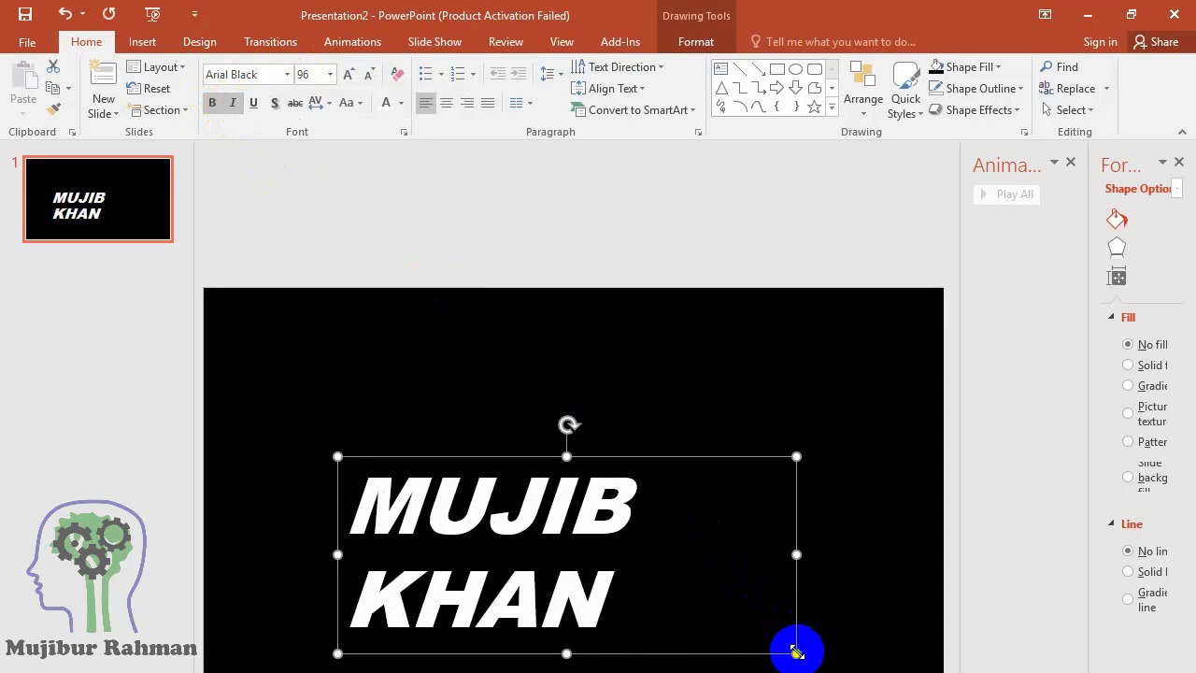
left_click_drag(796, 654, 876, 566)
left_click_drag(874, 617, 877, 560)
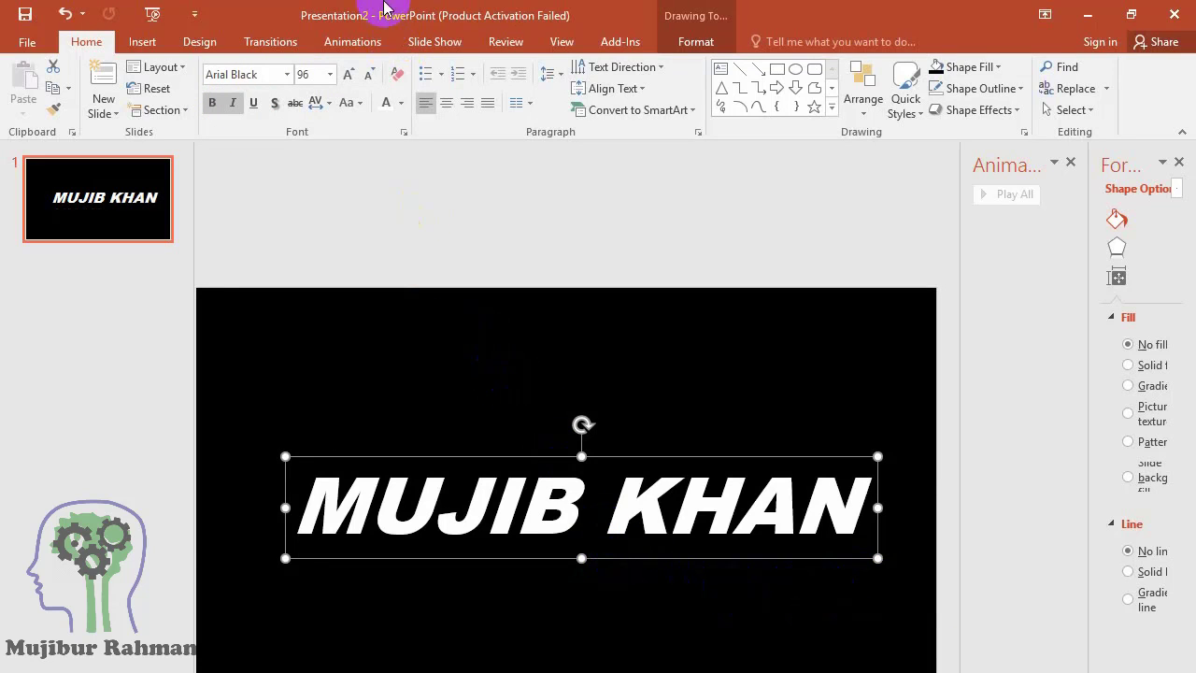
left_click(330, 74)
left_click(307, 486)
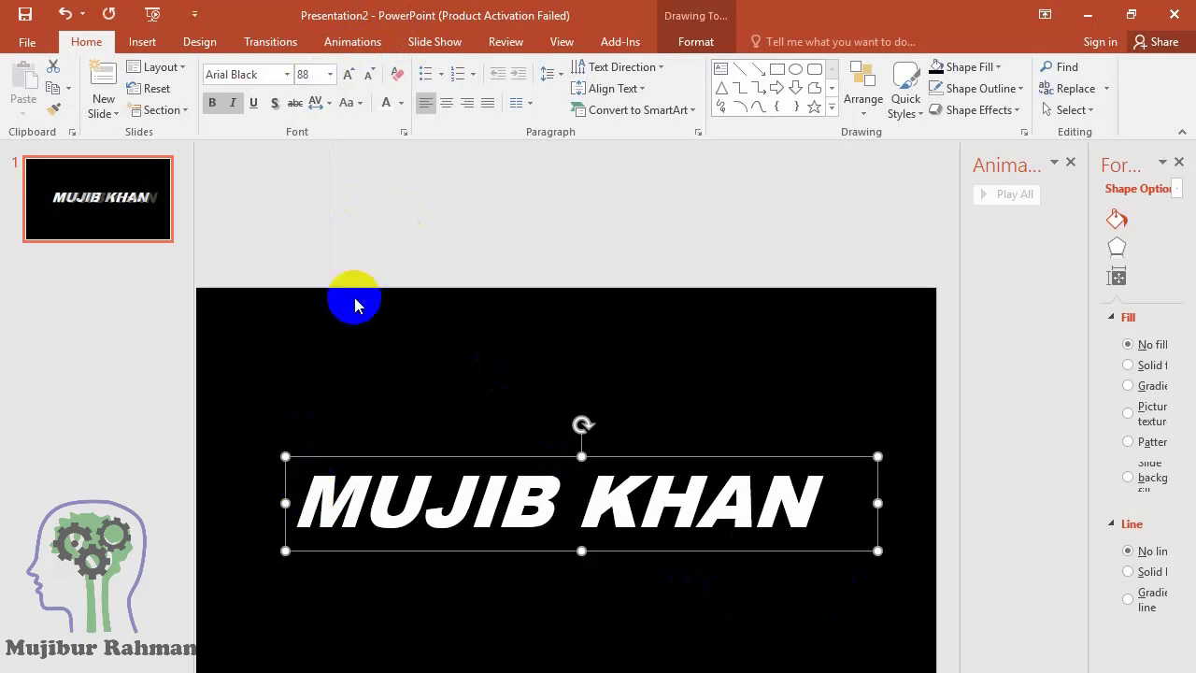
left_click(440, 427)
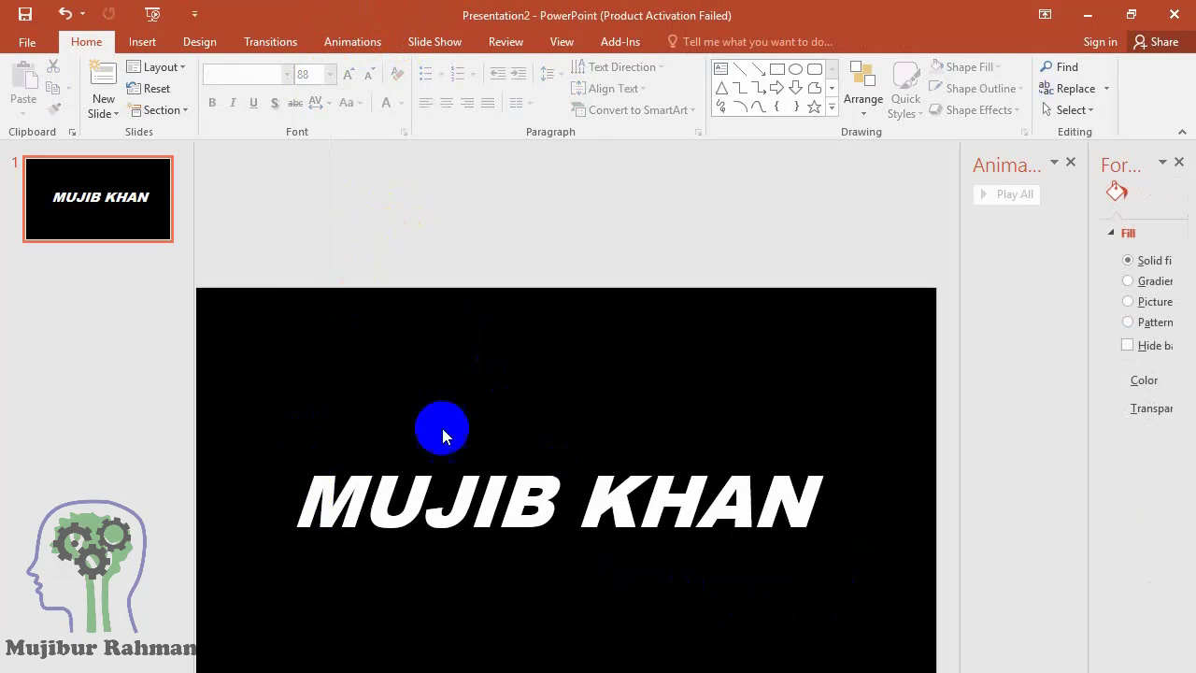
- Draw a horizontal line above the title and set its width to 9 pt
left_click(740, 70)
left_click_drag(749, 439, 309, 438)
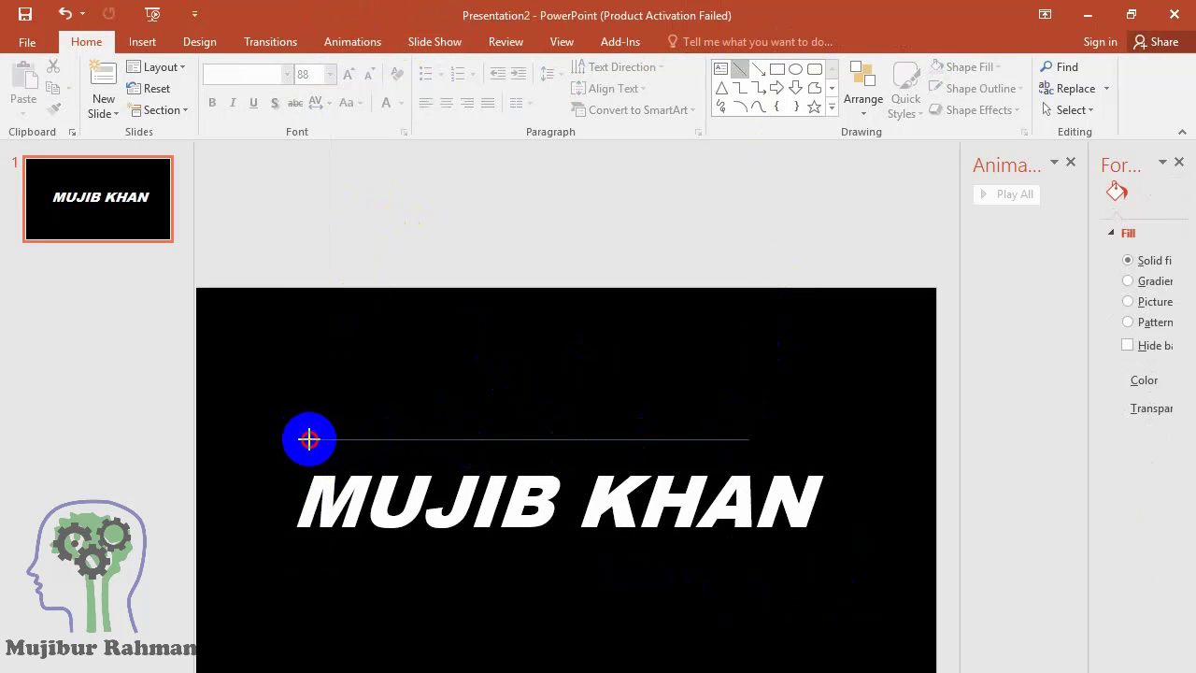
left_click_drag(1089, 453, 971, 451)
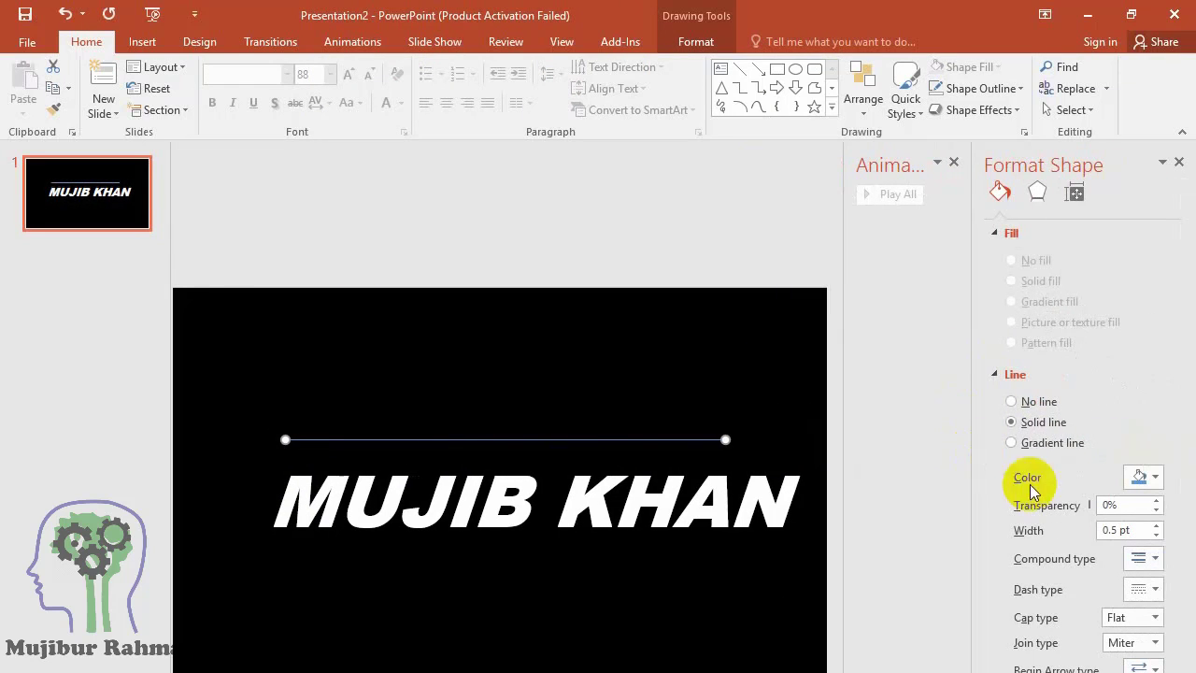
left_click_drag(1135, 530, 1078, 537)
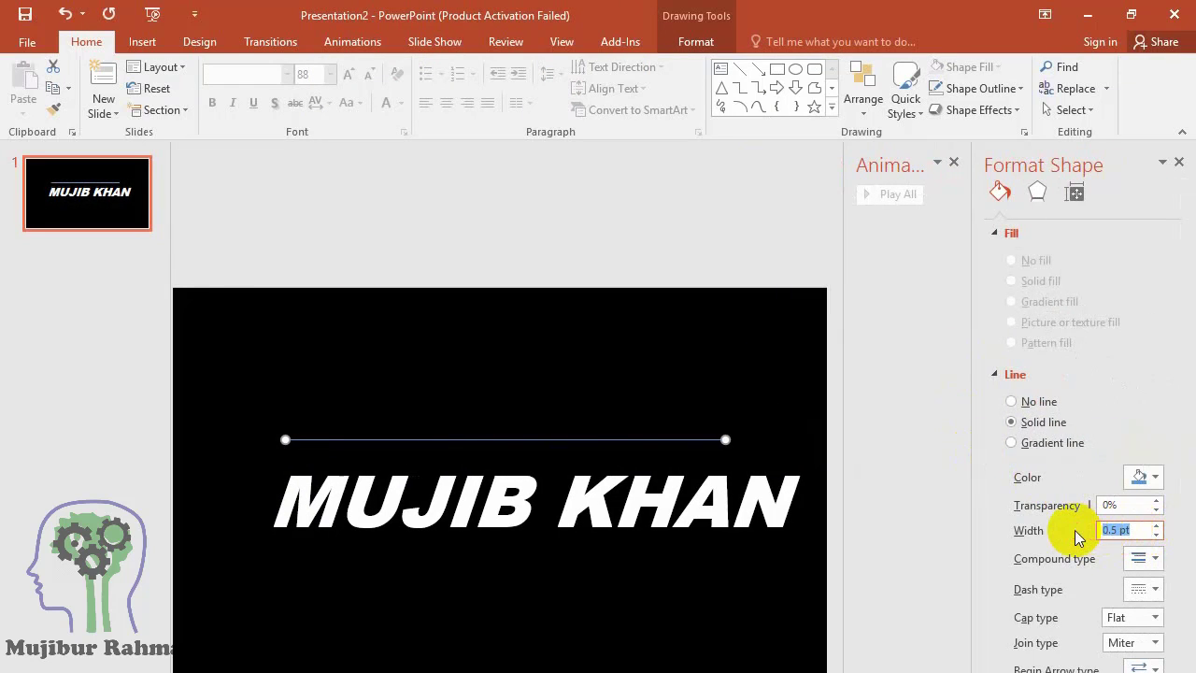
type("10")
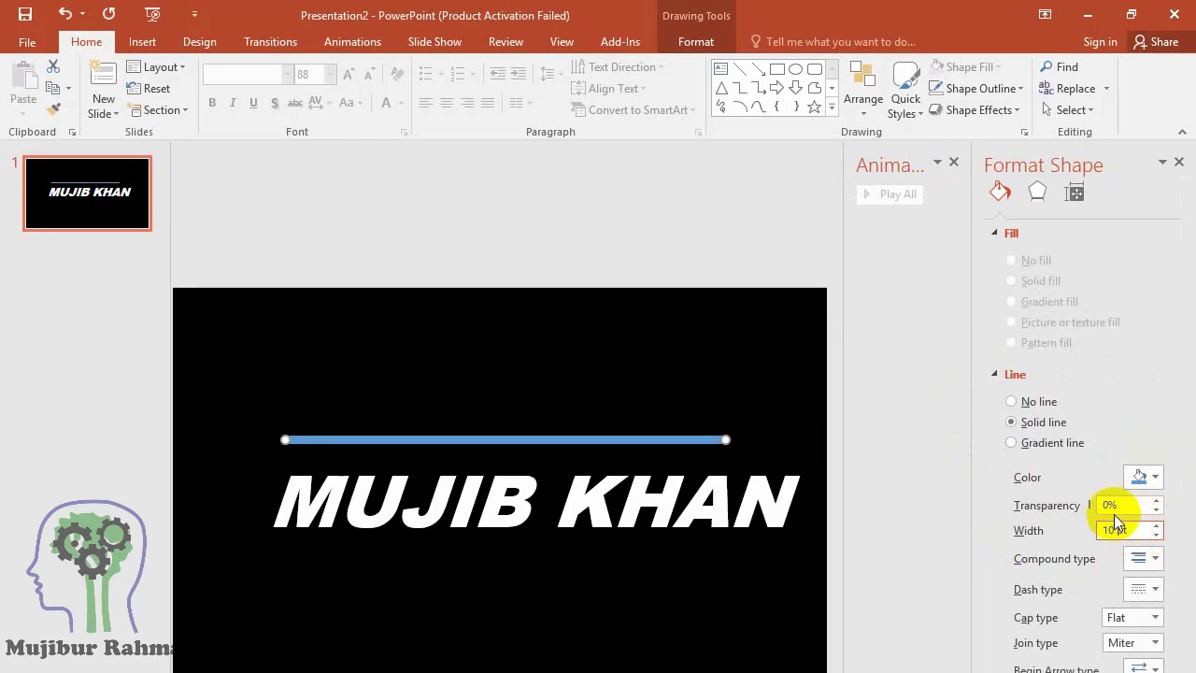
left_click_drag(1114, 520, 1073, 534)
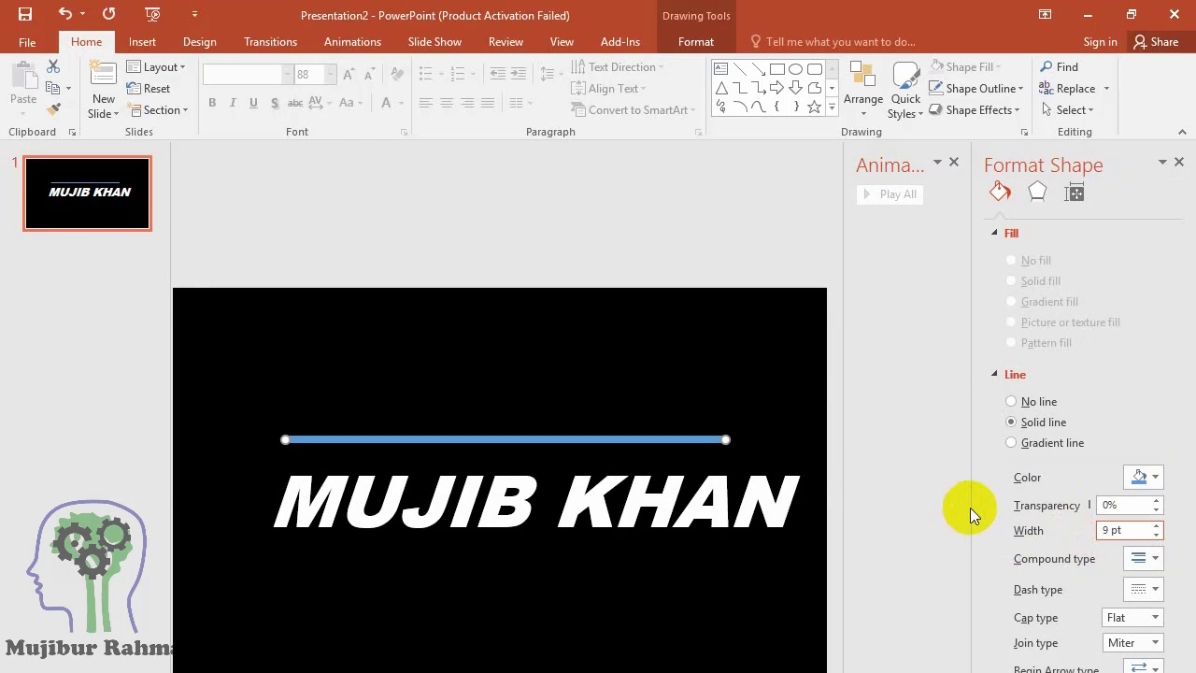
left_click_drag(970, 508, 1038, 507)
- Shorten the line and place copies below the title and beside it
left_click_drag(741, 437, 694, 439)
mouse_move(423, 440)
left_mouse_down()
mouse_move(430, 450)
mouse_move(375, 550)
left_mouse_up()
left_click_drag(648, 547, 494, 546)
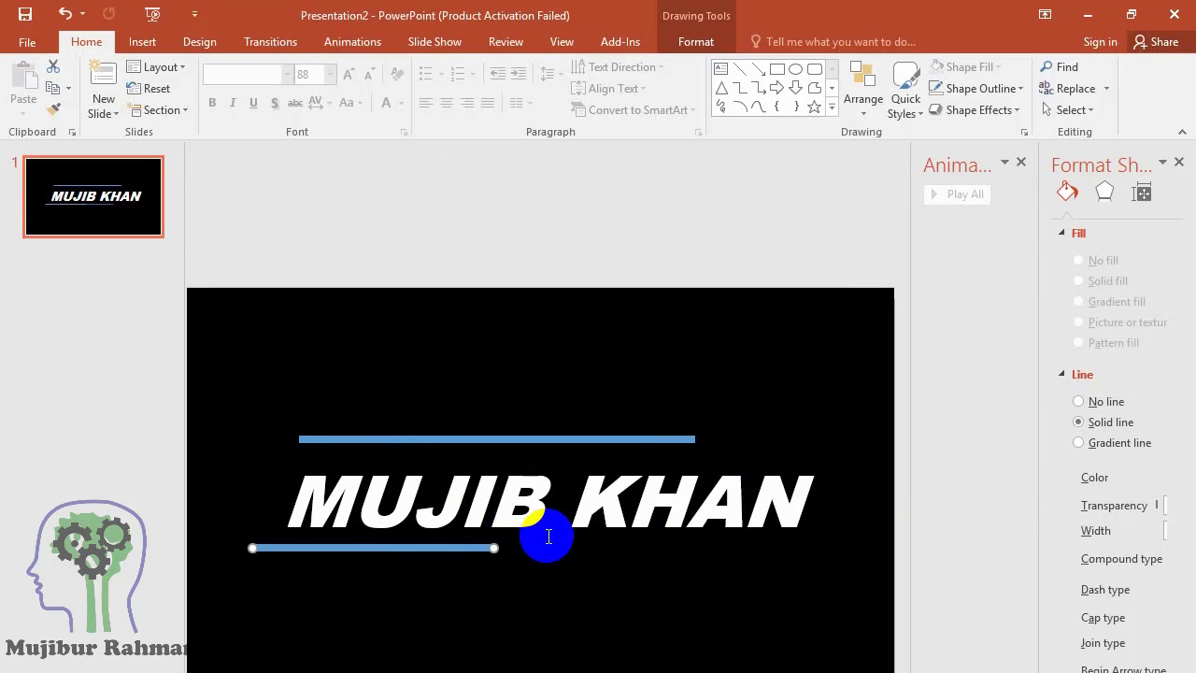
mouse_move(413, 551)
left_mouse_down("ctrl")
mouse_move(365, 660)
mouse_move(360, 443)
left_mouse_up("ctrl")
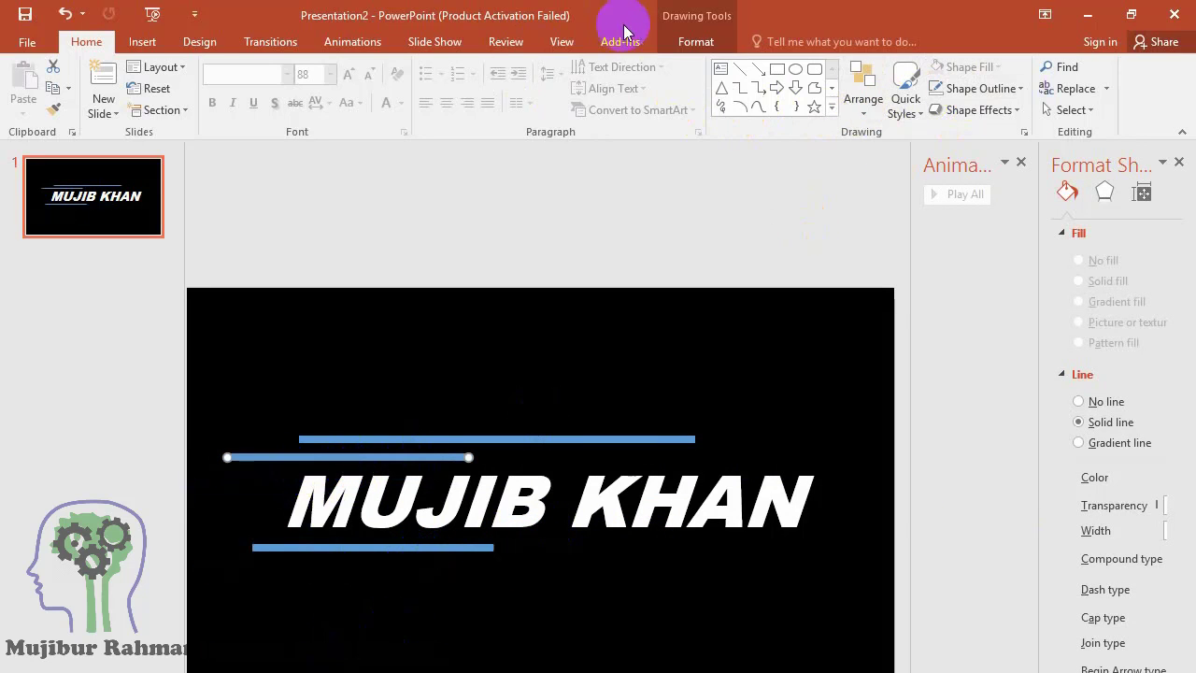
- Rotate the copied line vertical, move it left of the title and tilt it into a slant
left_click(697, 41)
left_click(962, 109)
left_click(963, 155)
mouse_move(347, 342)
left_mouse_down()
mouse_move(288, 483)
mouse_move(277, 439)
left_mouse_up()
left_click_drag(271, 665, 252, 538)
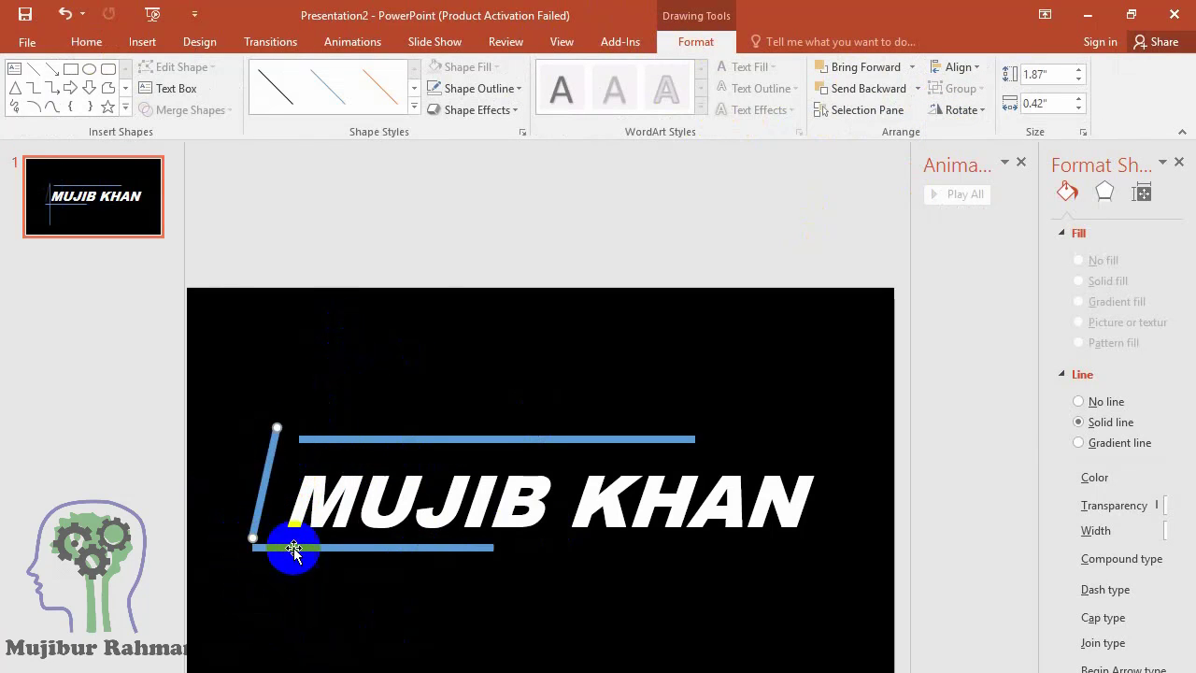
- Move the upper line closer to the title and attach the slanted line's top to it
left_click_drag(412, 436, 413, 450)
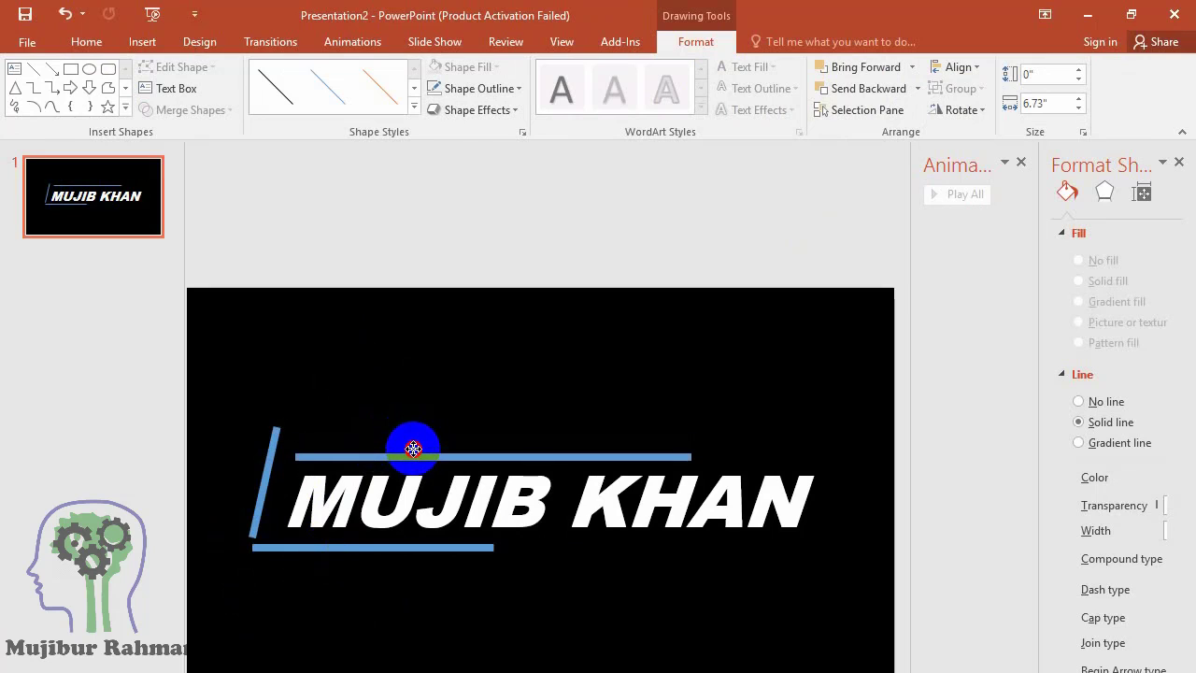
left_click(354, 548)
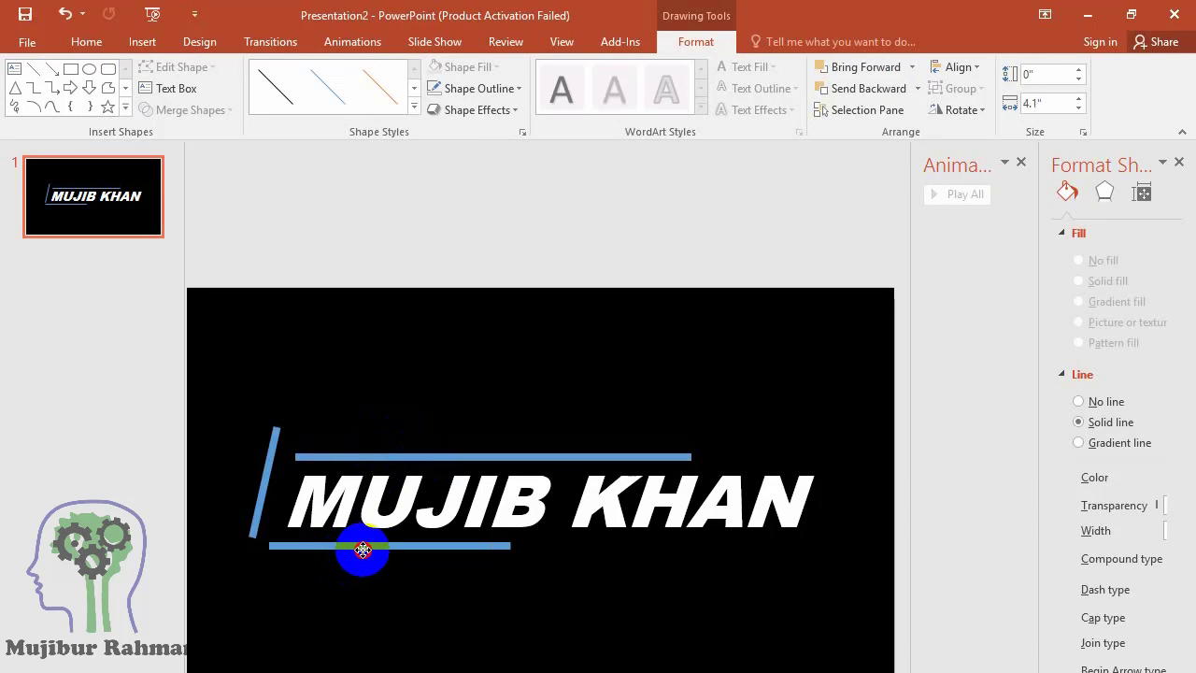
left_click_drag(280, 486, 292, 508)
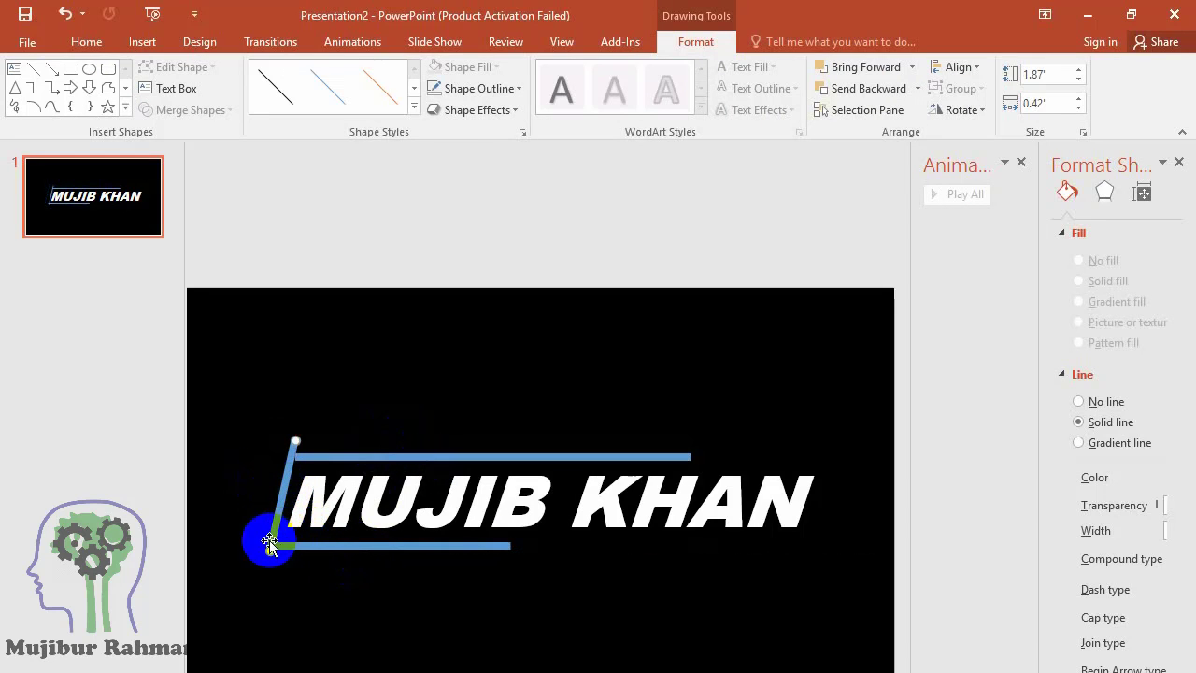
scroll(269, 540, "up", 3)
left_click_drag(554, 384, 556, 414)
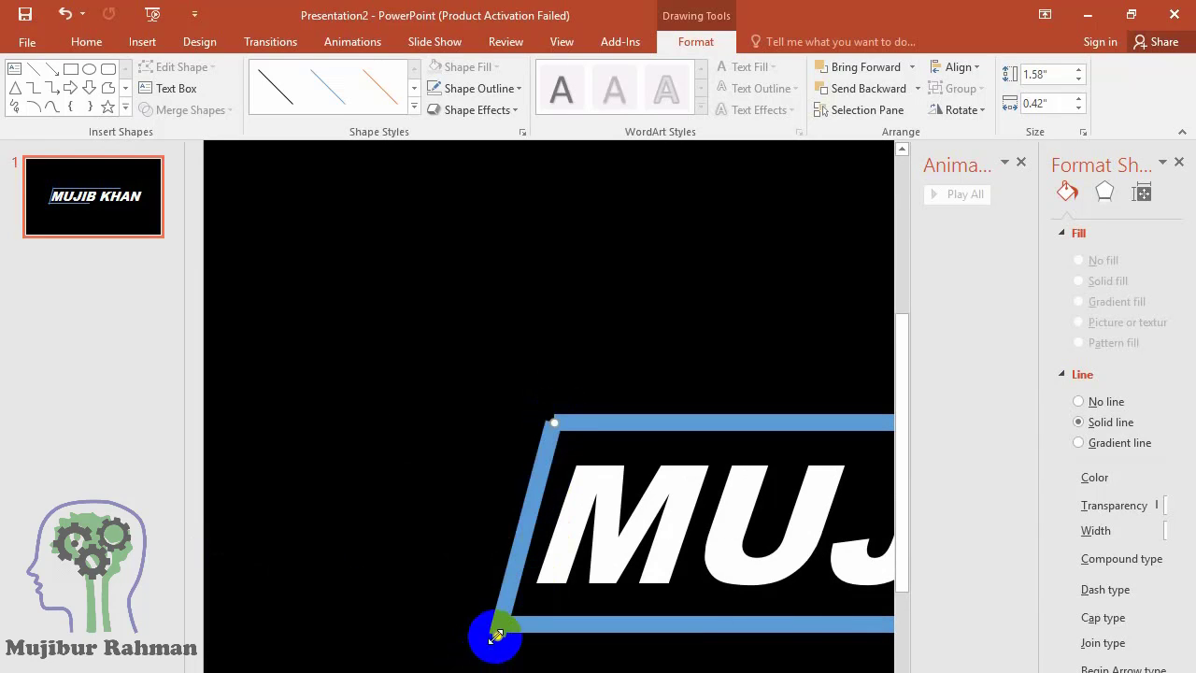
- Attach the slanted line's bottom to the lower line and check the frame edges
left_click_drag(493, 632, 481, 624)
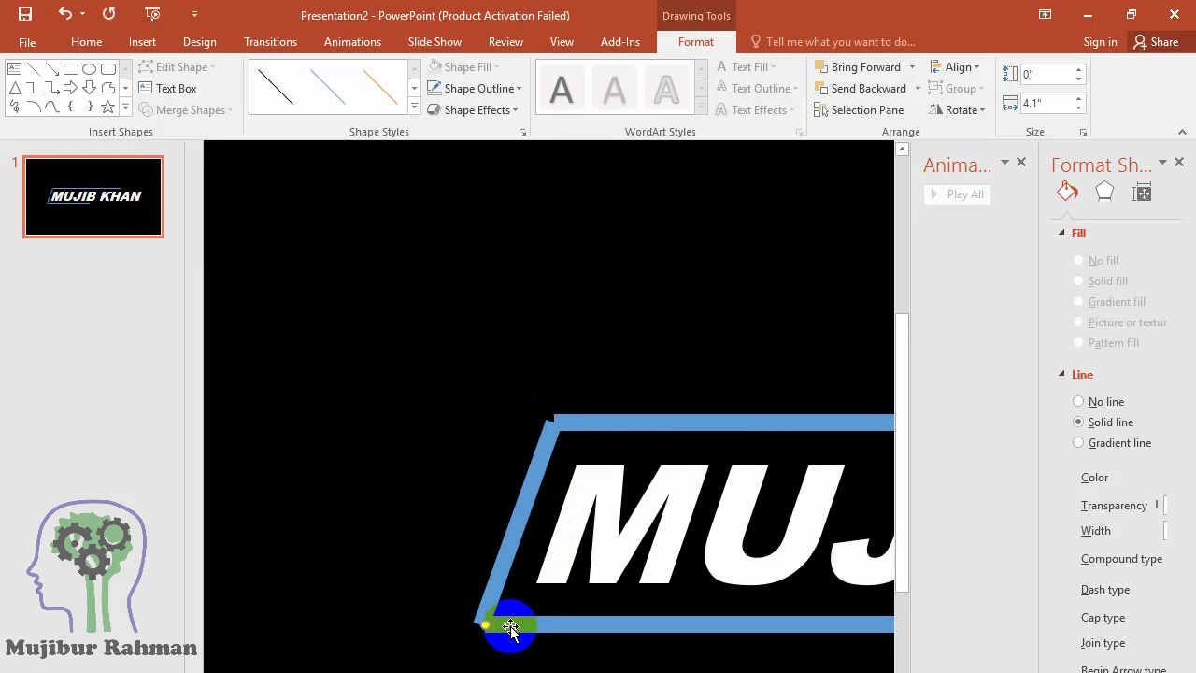
left_click(507, 633)
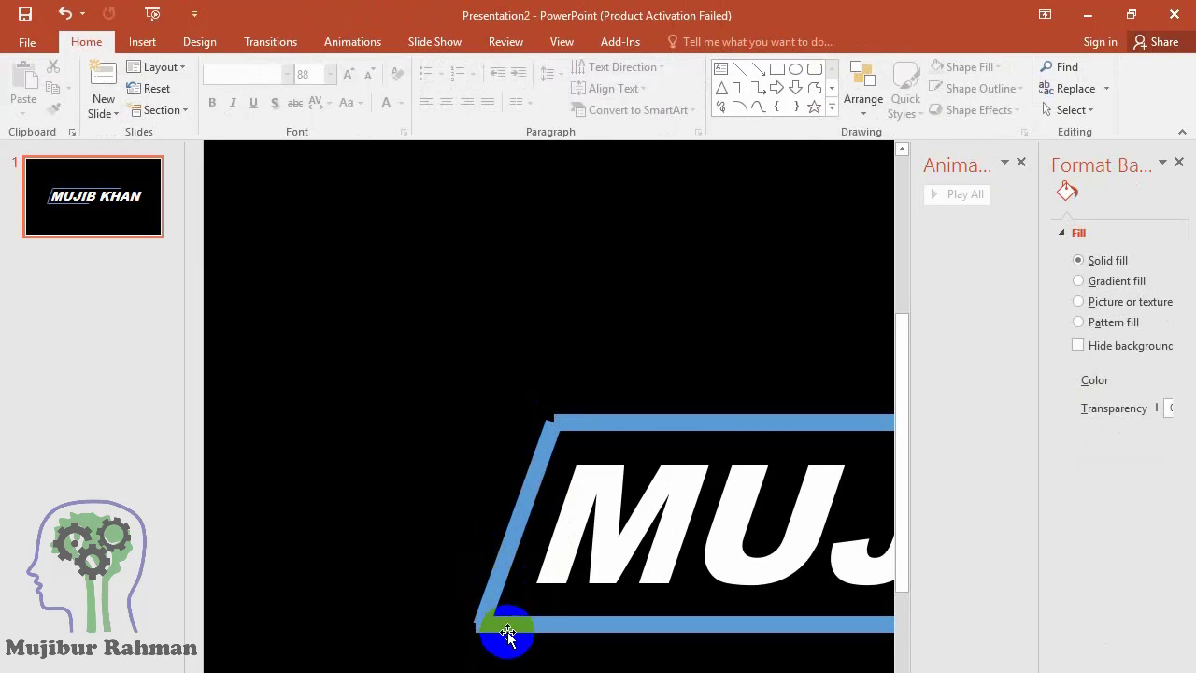
left_click(529, 621)
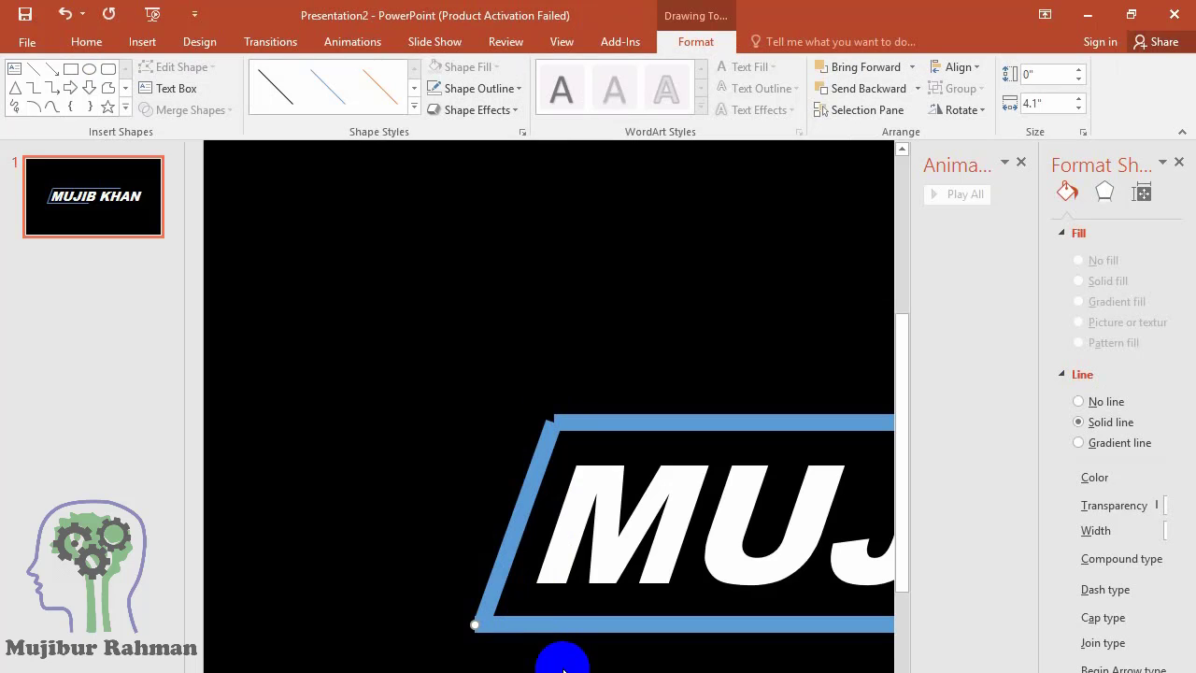
left_click(609, 422)
left_click(731, 419)
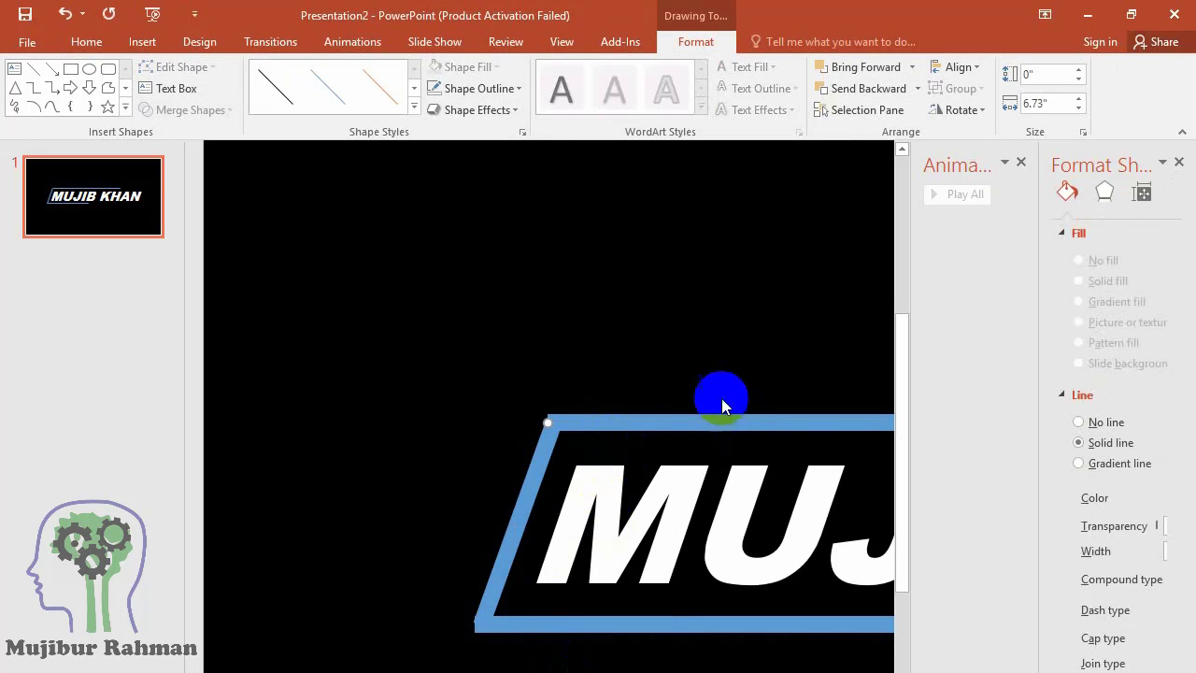
left_click(547, 448)
- Zoom in and reshape the frame's slanted left edge so both corners meet cleanly
scroll(548, 448, "up", 2)
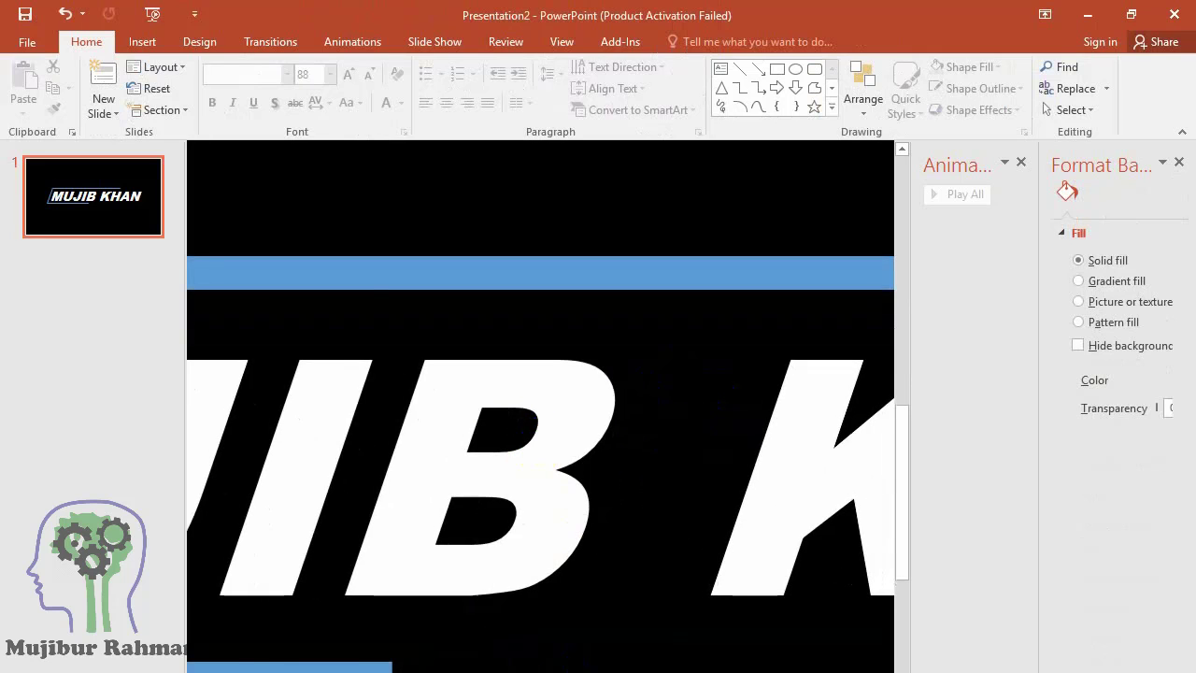
scroll(548, 447, "up", 2)
scroll(557, 406, "right", 6)
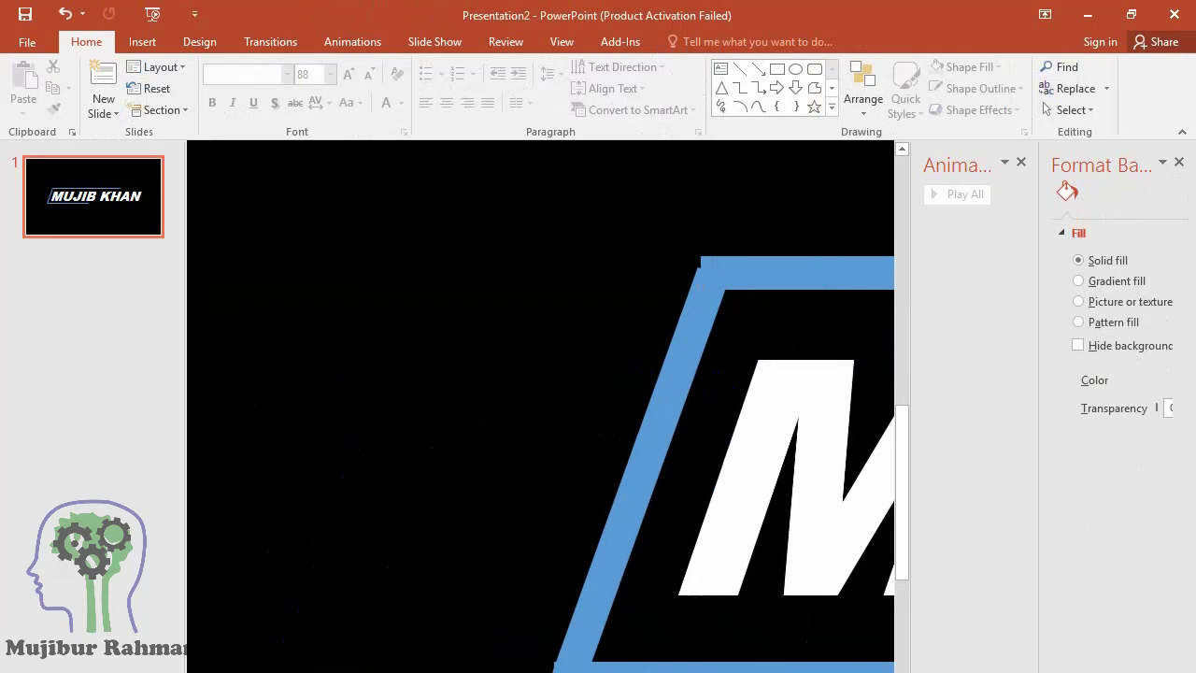
left_click(487, 336)
left_click_drag(503, 272, 345, 669)
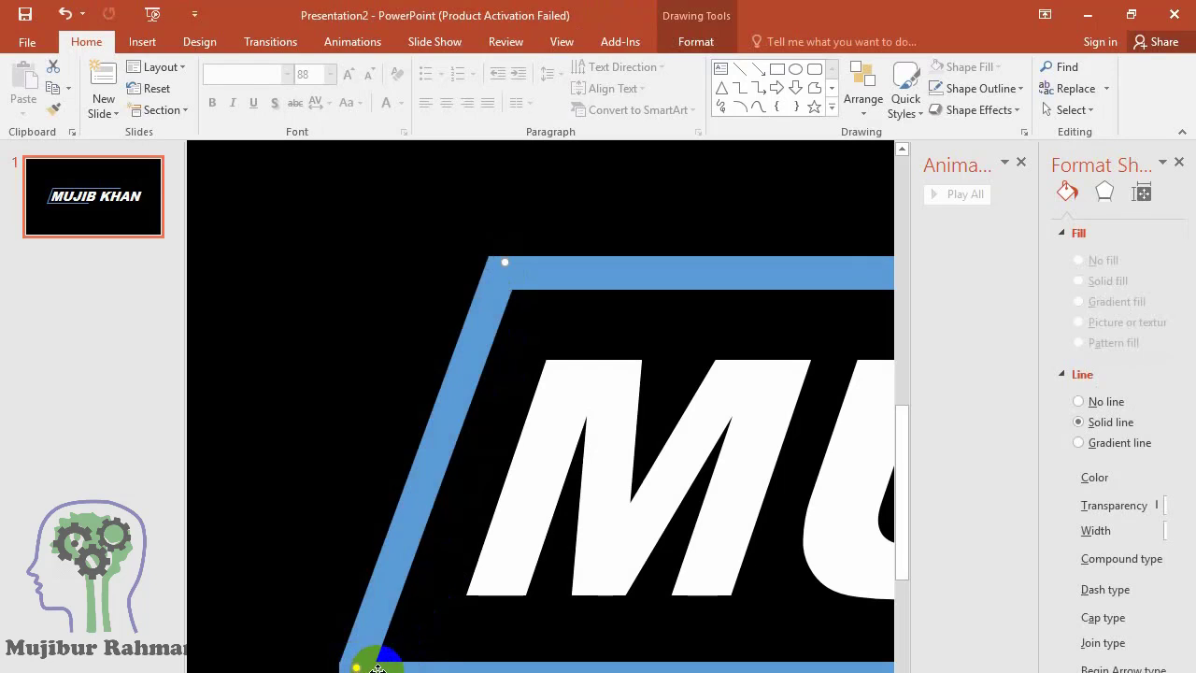
left_click(418, 641)
- Draw a rectangle with black fill and no outline
scroll(541, 406, "down", 5)
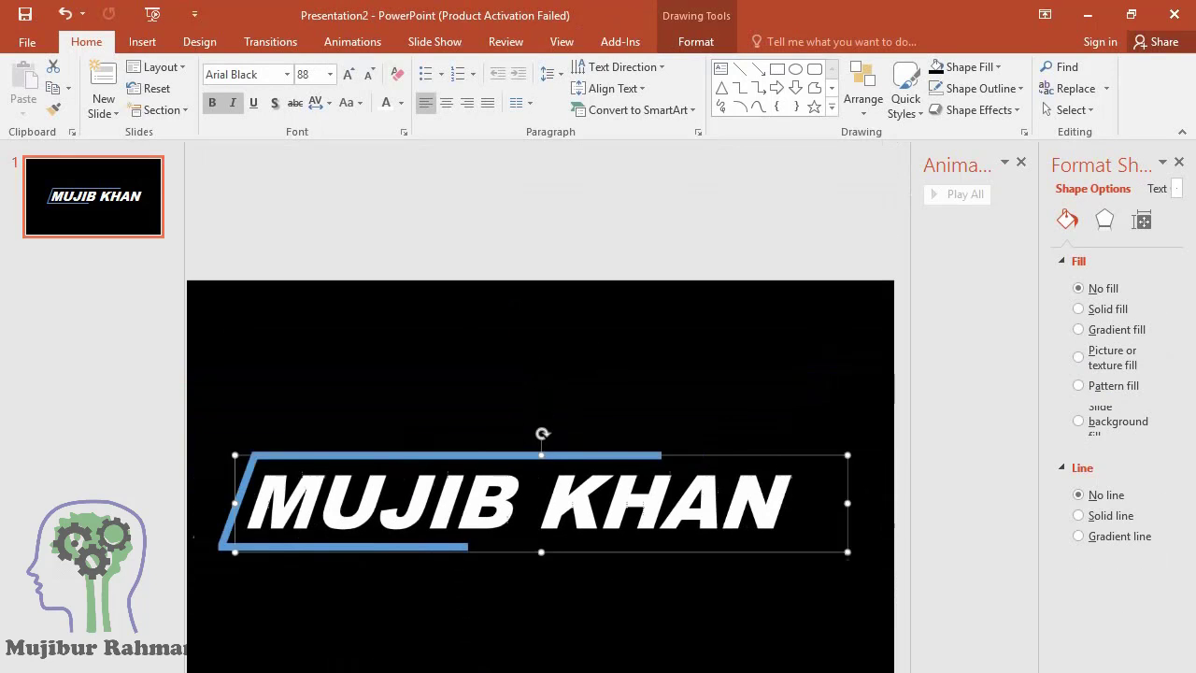
key("Escape")
left_click(777, 70)
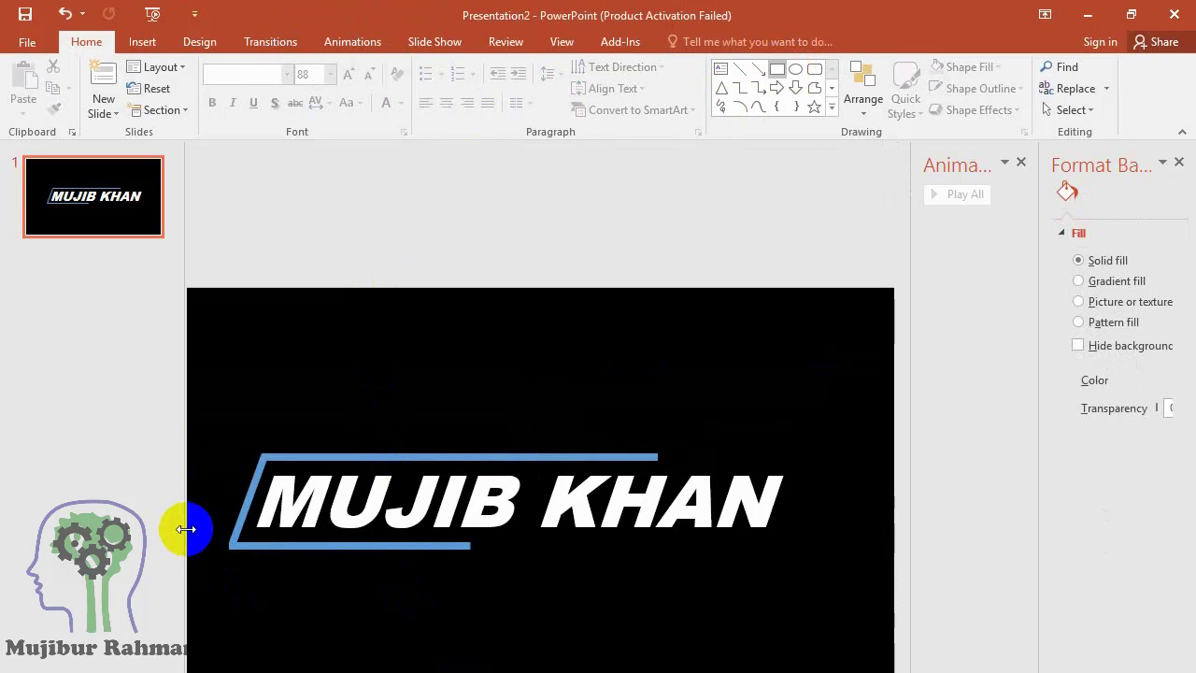
left_click_drag(475, 574, 167, 531)
left_click(697, 41)
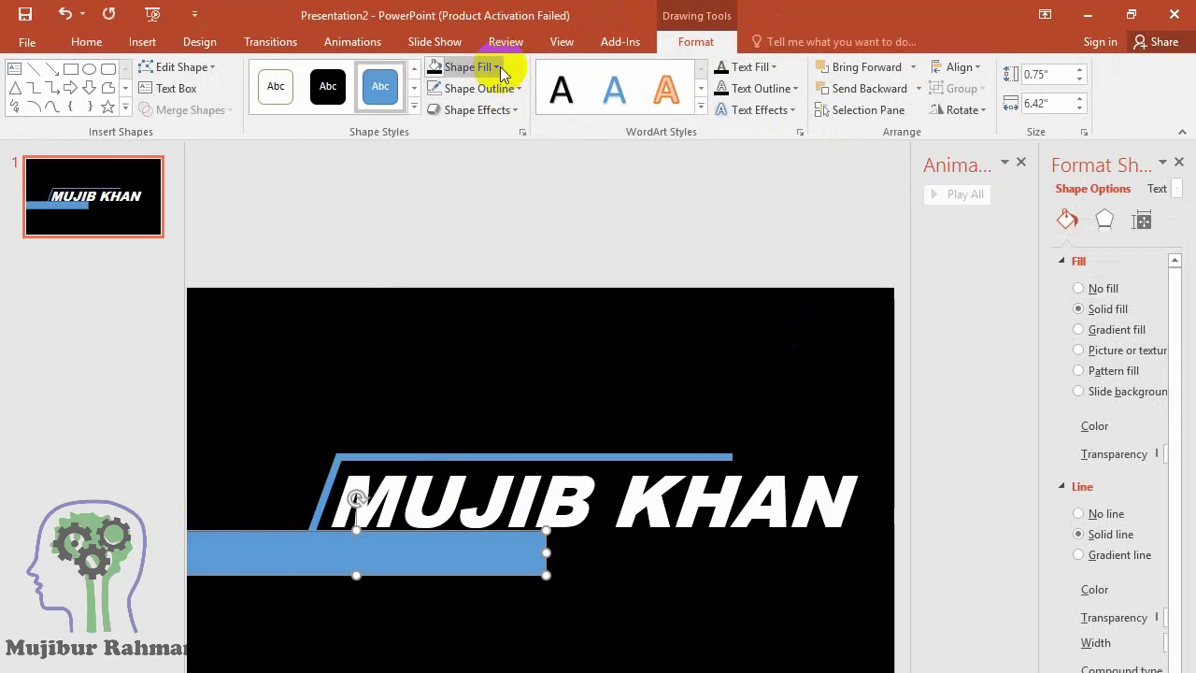
left_click(436, 71)
left_click(507, 88)
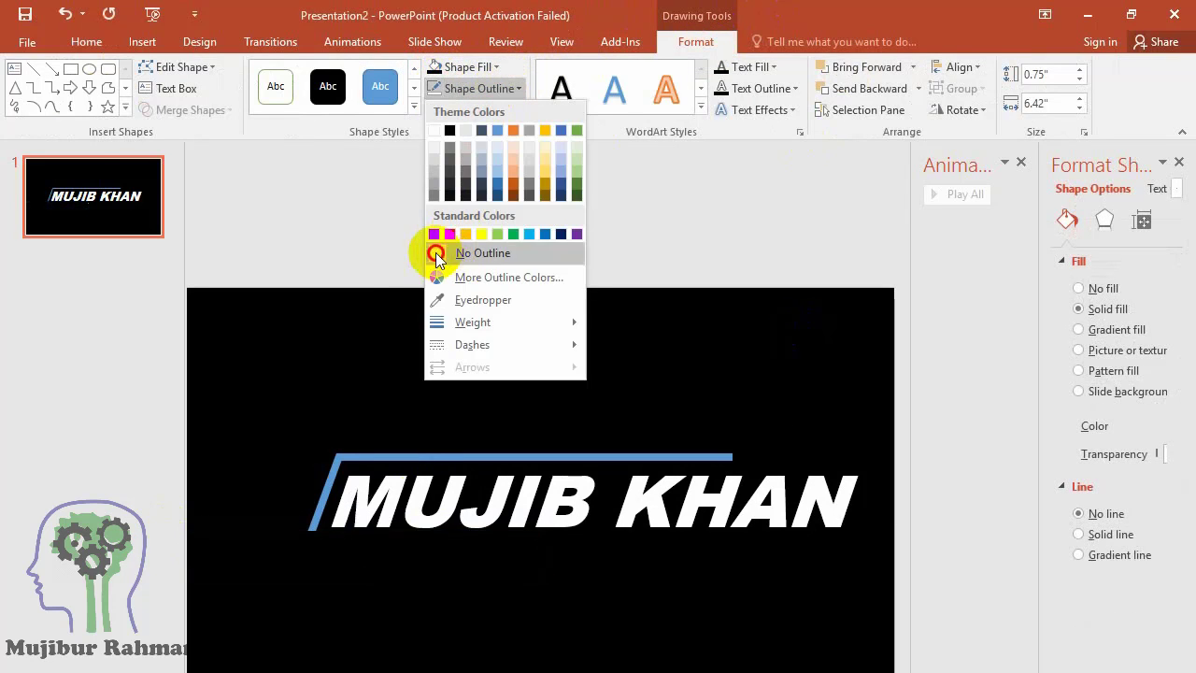
left_click(435, 253)
- Send the rectangle to the back and draw an empty text box under the frame
right_click(497, 500)
left_click(548, 553)
left_click(598, 448)
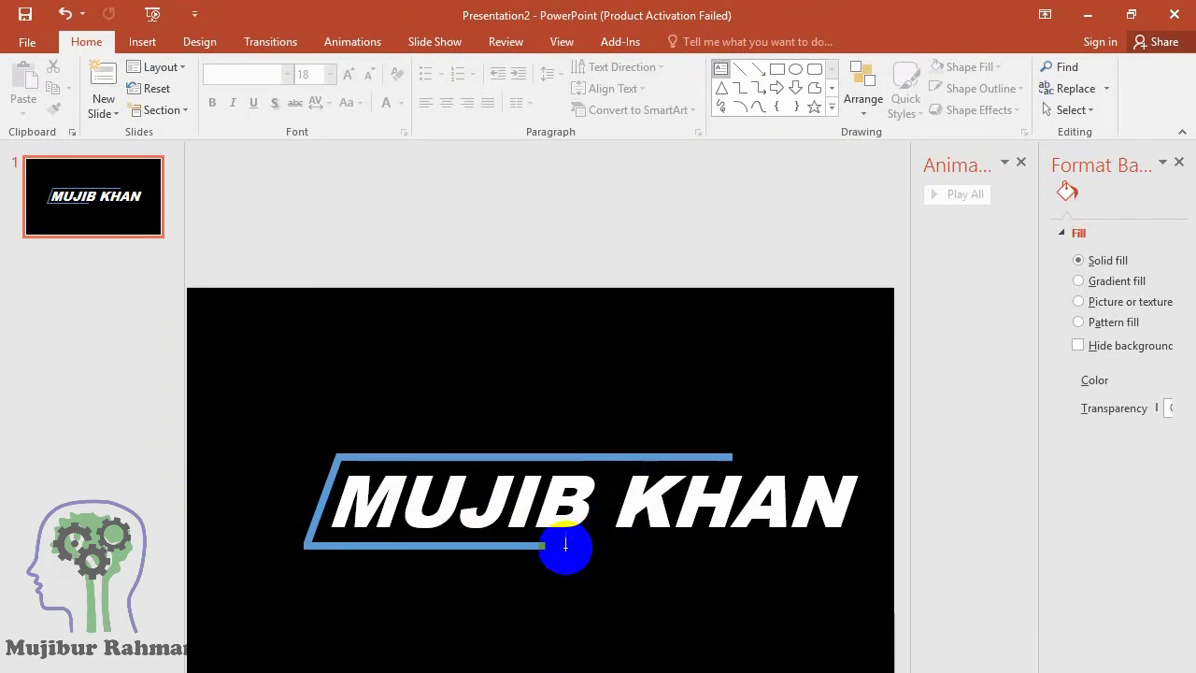
left_click_drag(557, 558, 786, 574)
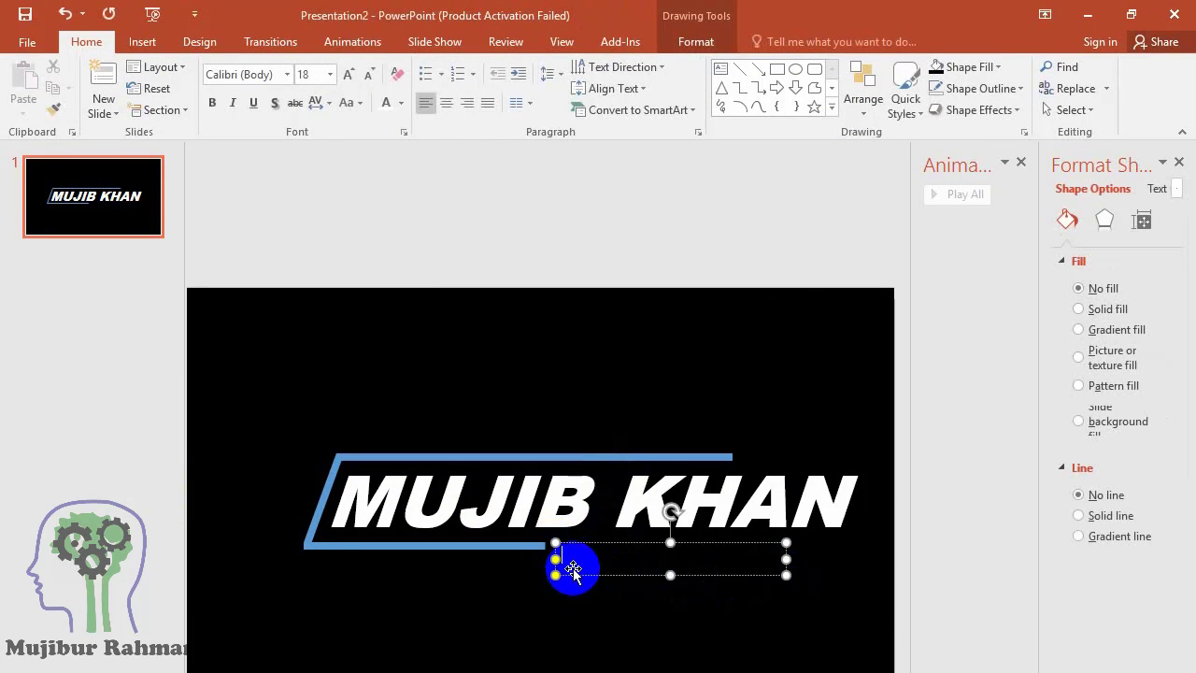
- Enter MECHNICAL ENGINEERING in the text box as 36 pt bold italic on one line
left_click(595, 564)
type("MECHNICAL ENGINEERING")
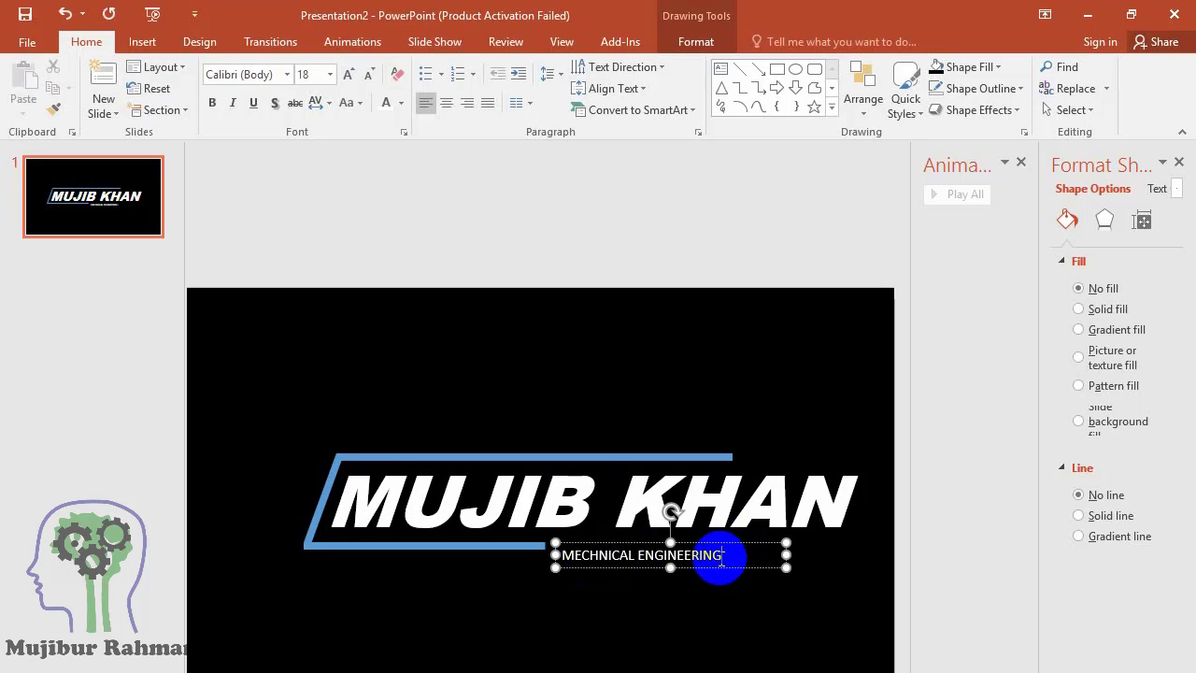
left_click_drag(721, 555, 560, 555)
left_click(329, 74)
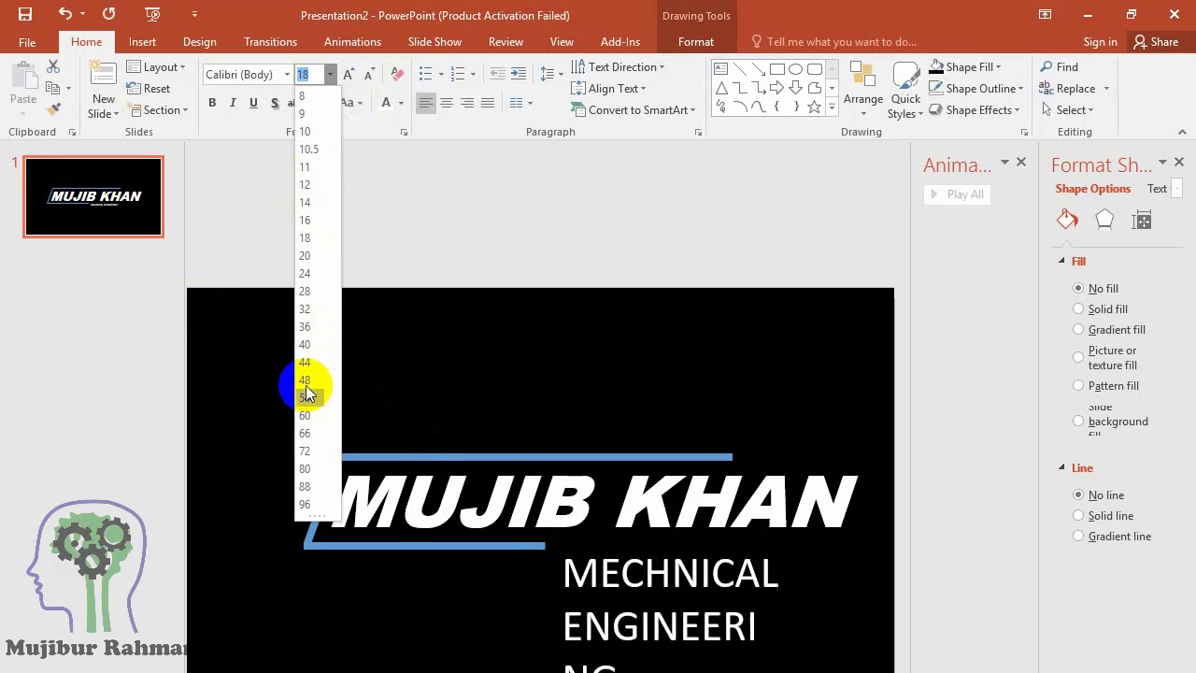
left_click(307, 326)
left_click(213, 102)
left_click(235, 102)
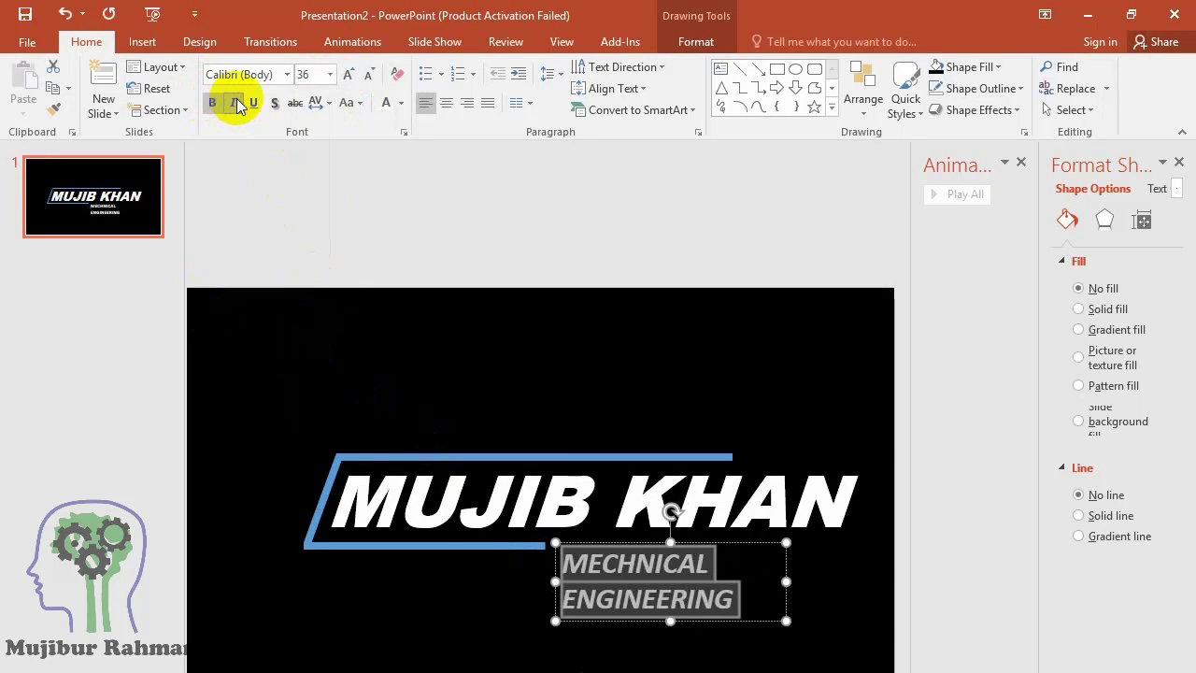
left_click_drag(786, 621, 873, 584)
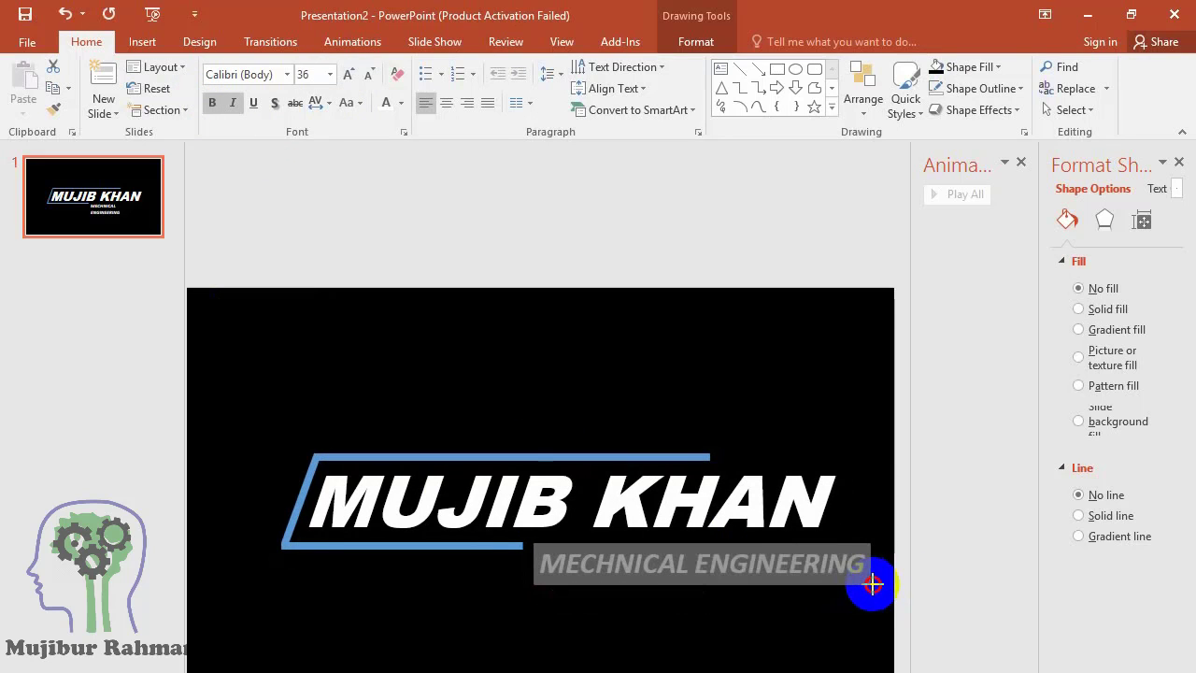
- Reduce the subtitle to 32 pt and colour it blue
double_click(741, 566)
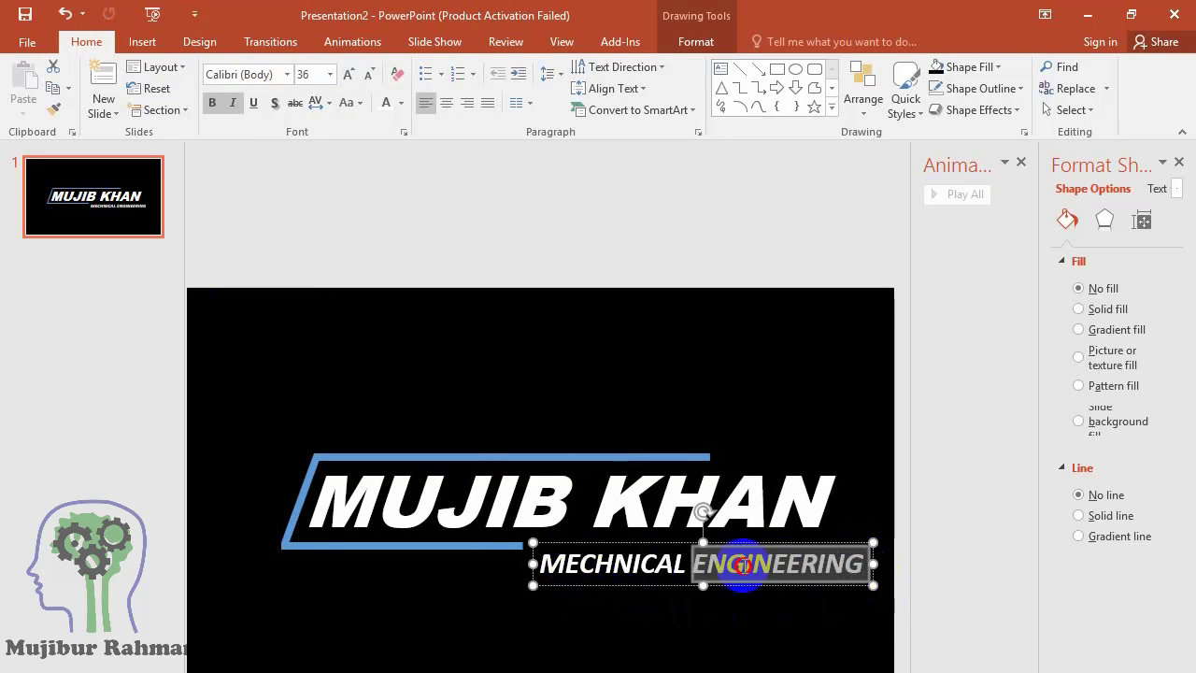
triple_click(742, 565)
left_click(330, 73)
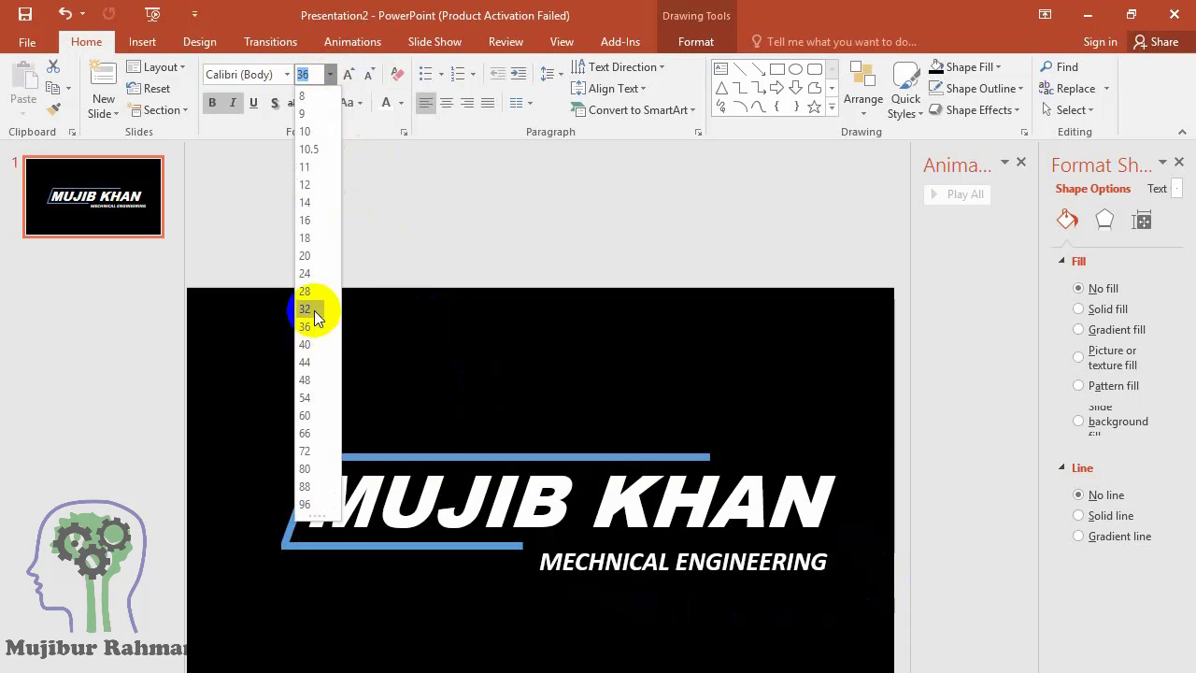
left_click(306, 309)
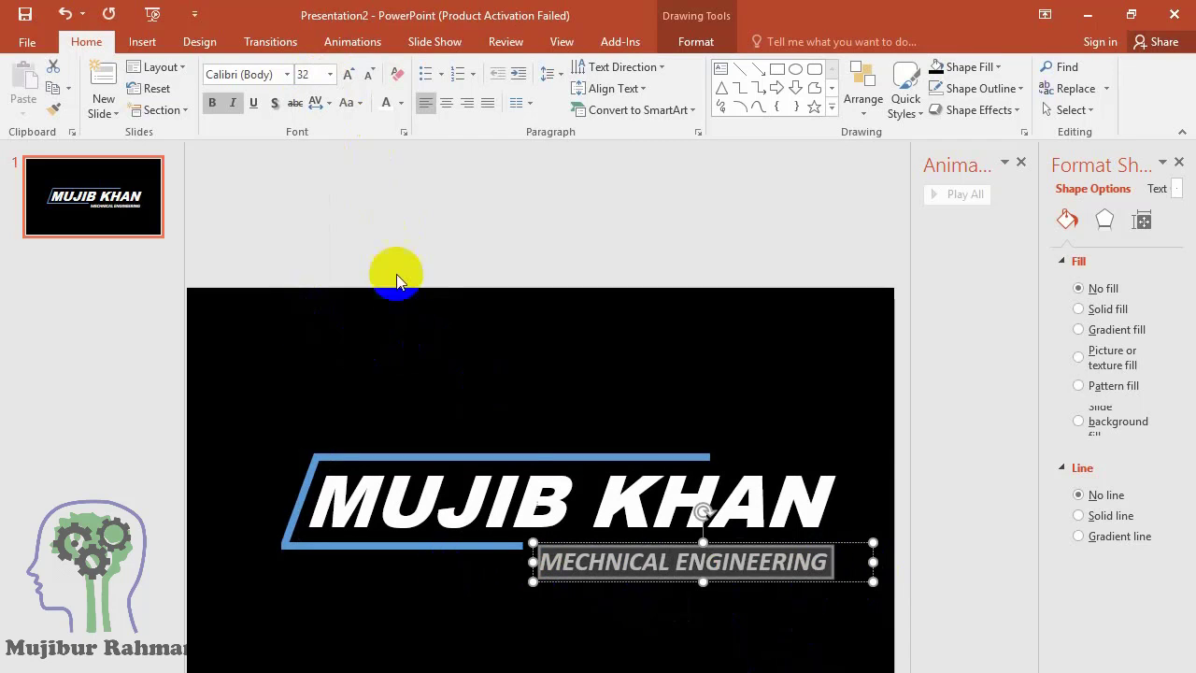
left_click(400, 103)
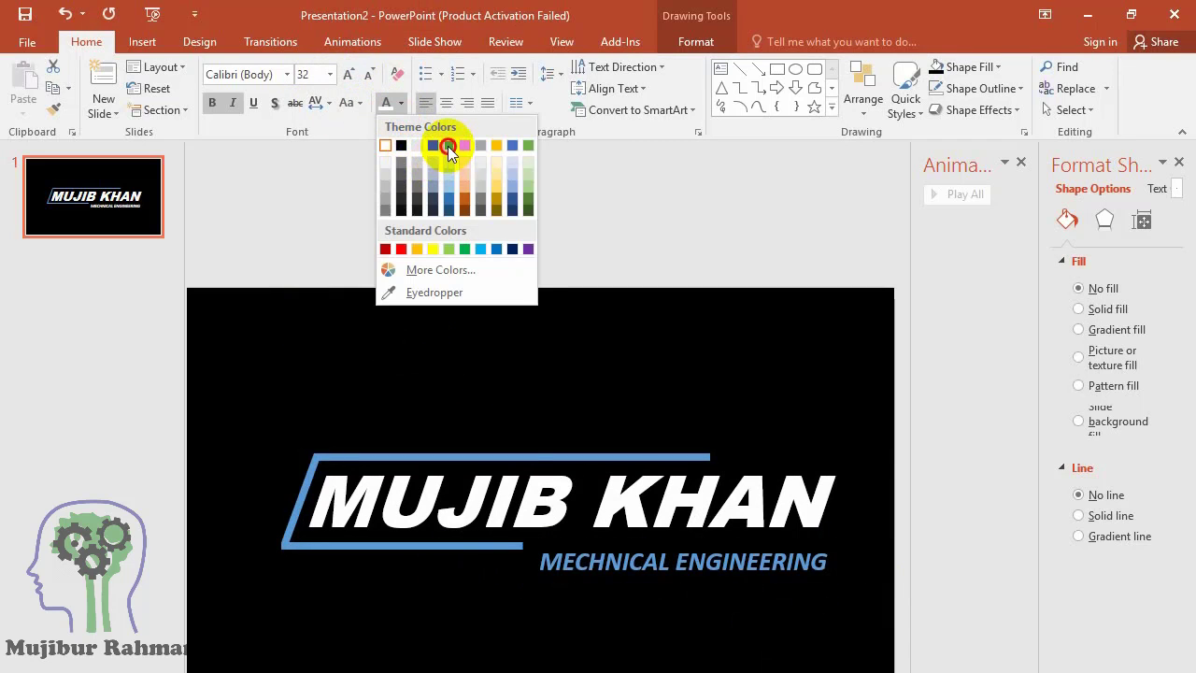
left_click(447, 145)
- Move the subtitle up to sit just under the lower blue line
left_click(645, 608)
left_click(676, 563)
left_click_drag(703, 542, 712, 545)
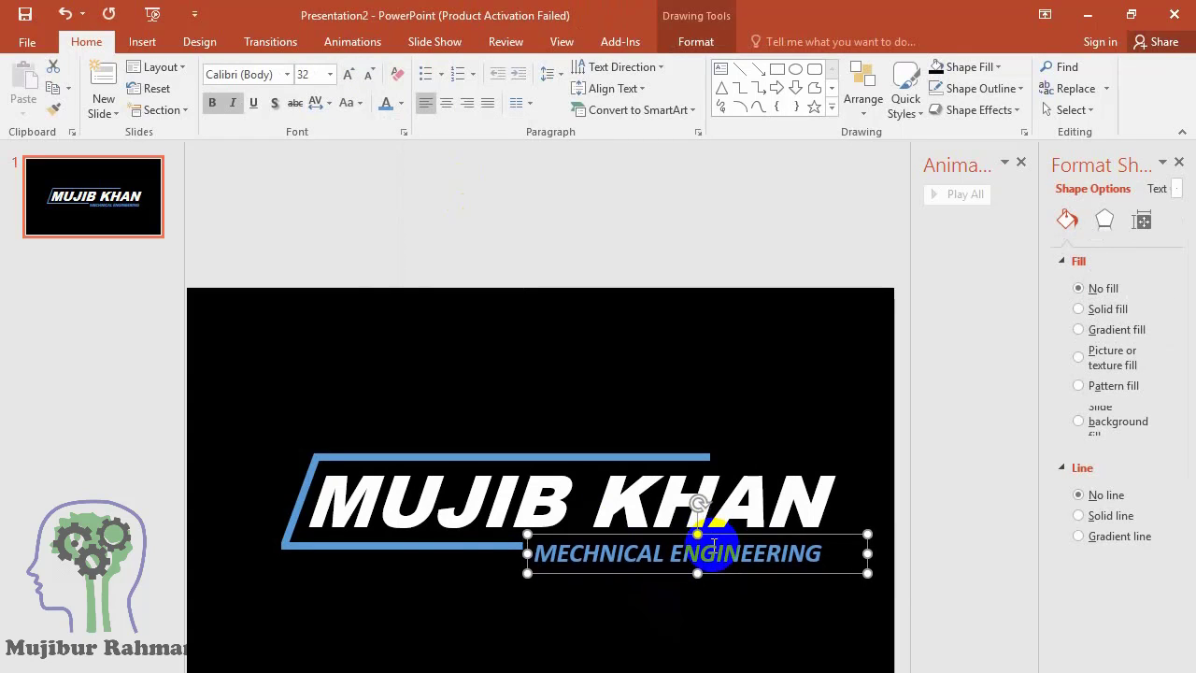
left_click_drag(712, 545, 707, 533)
left_click(722, 634)
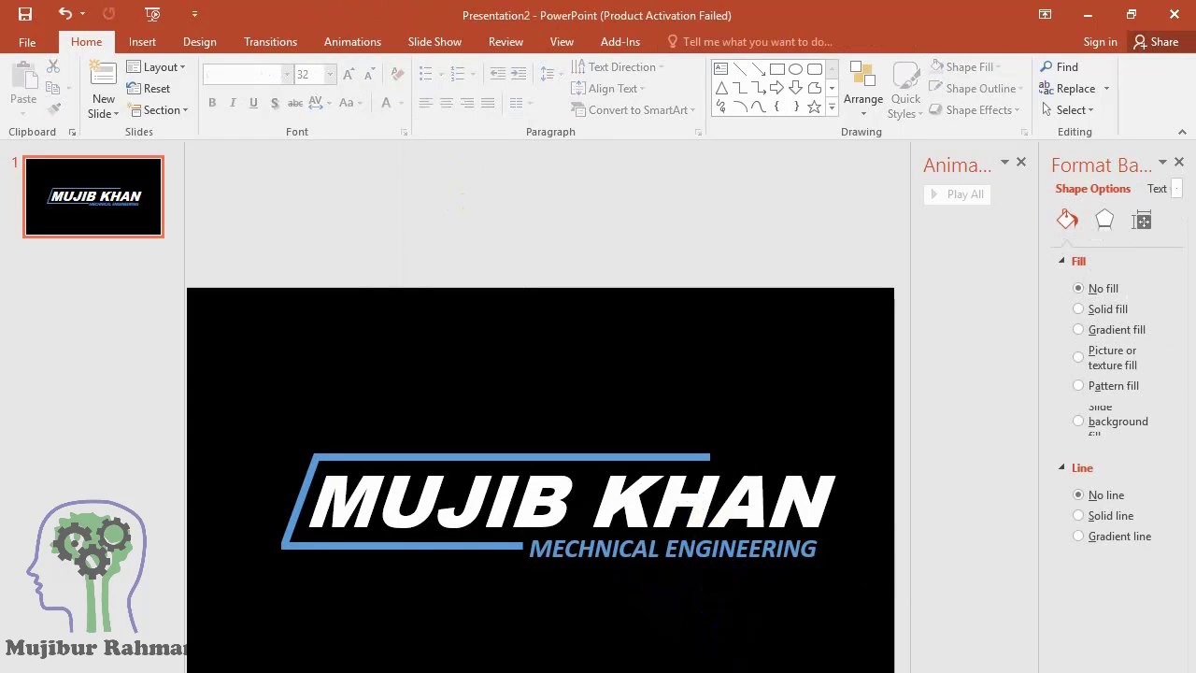
left_click(615, 540)
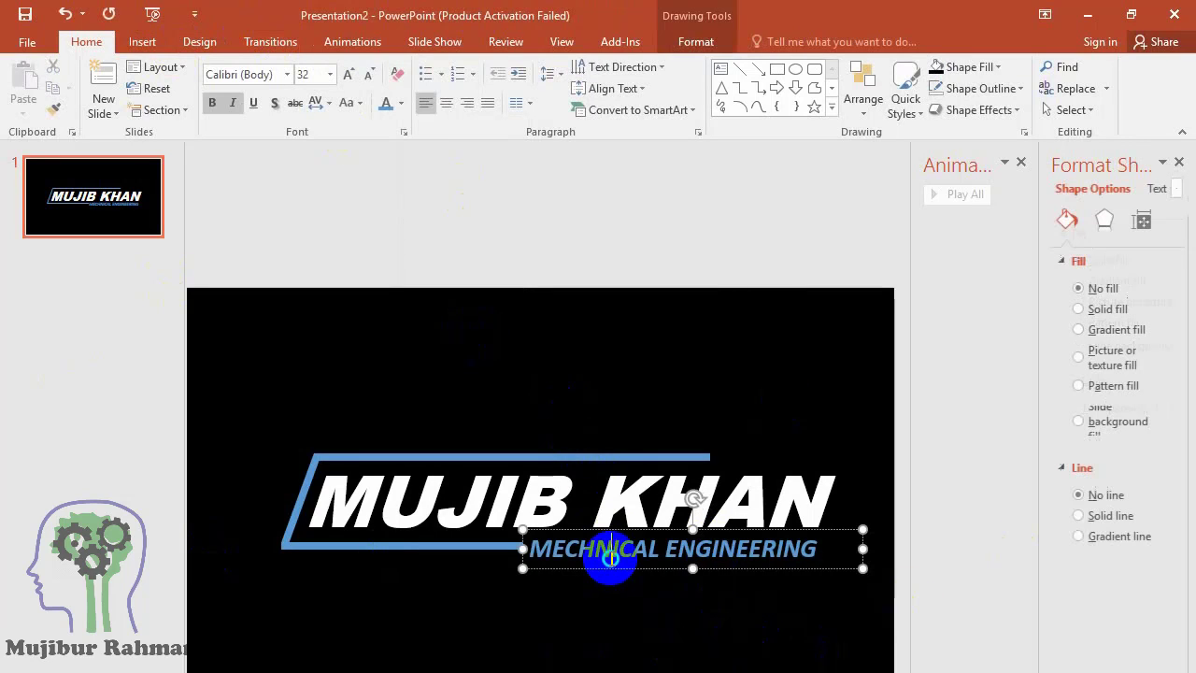
right_click(609, 555)
key("Escape")
right_click(696, 532)
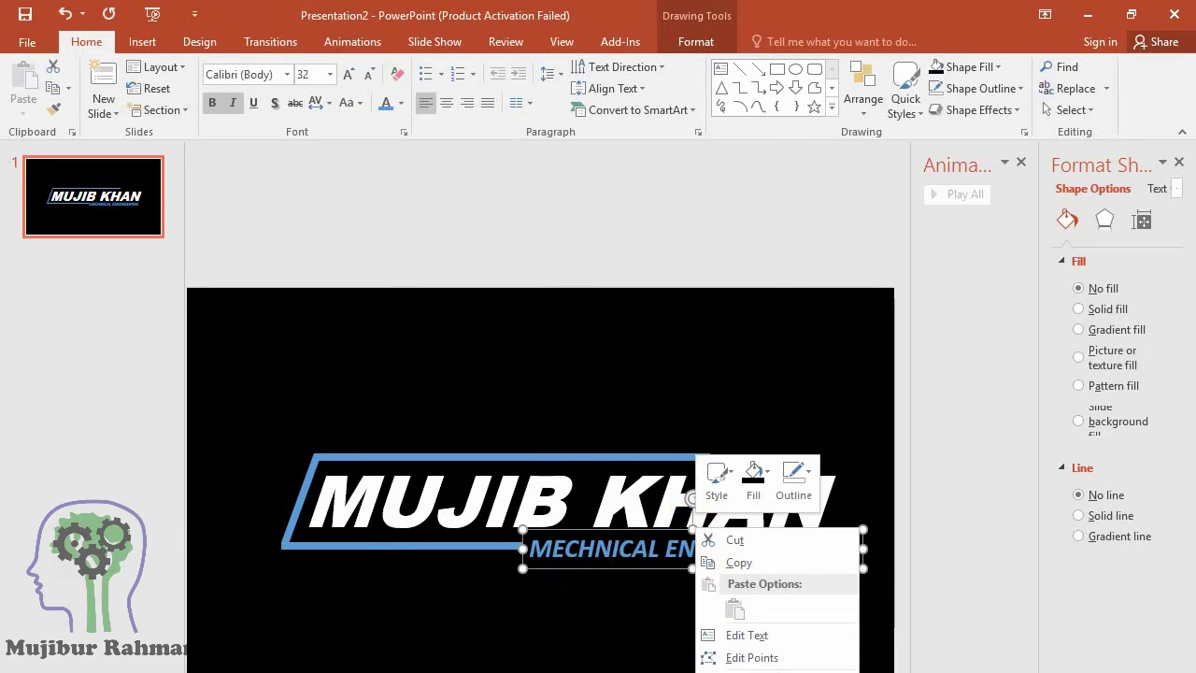
key("Escape")
- Give the three frame lines Wipe entrances: top from right, slanted from top, bottom set
left_click(355, 43)
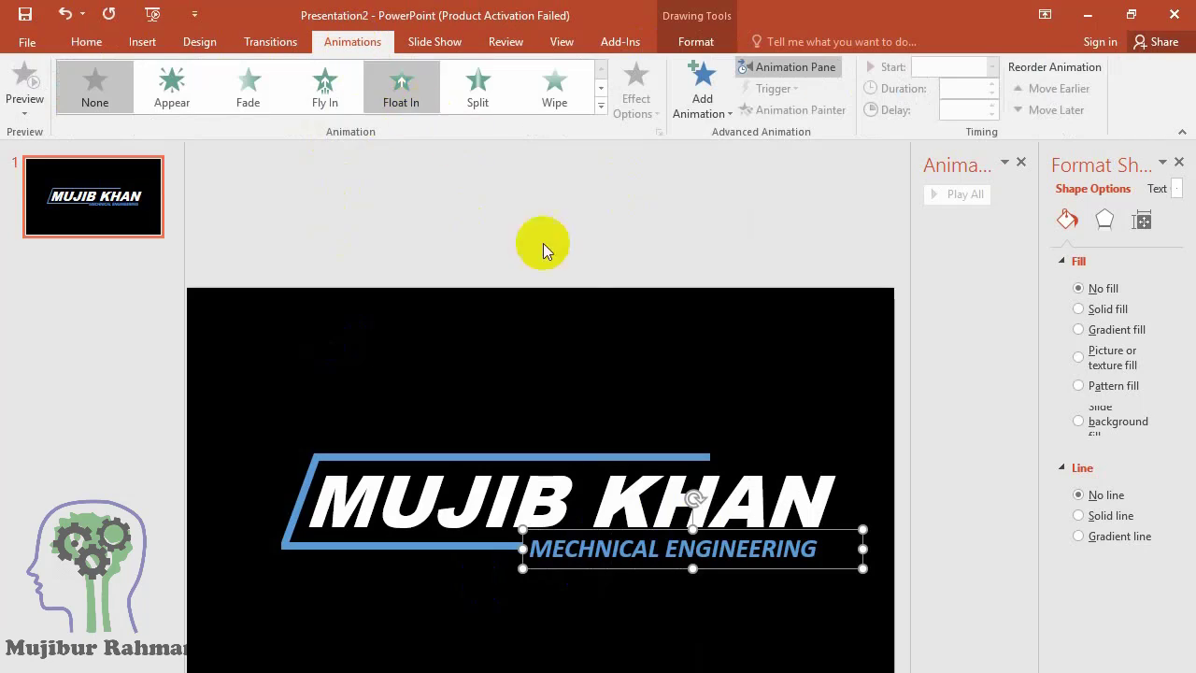
left_click(574, 459)
left_click(554, 89)
left_click(635, 98)
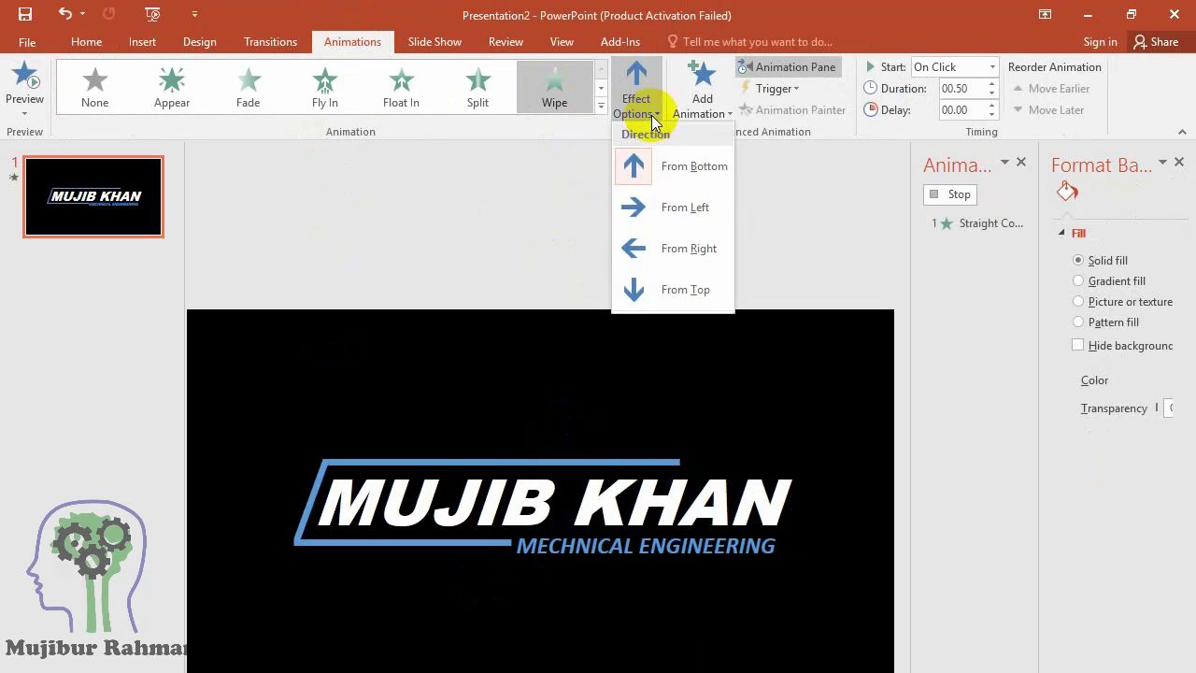
left_click(667, 245)
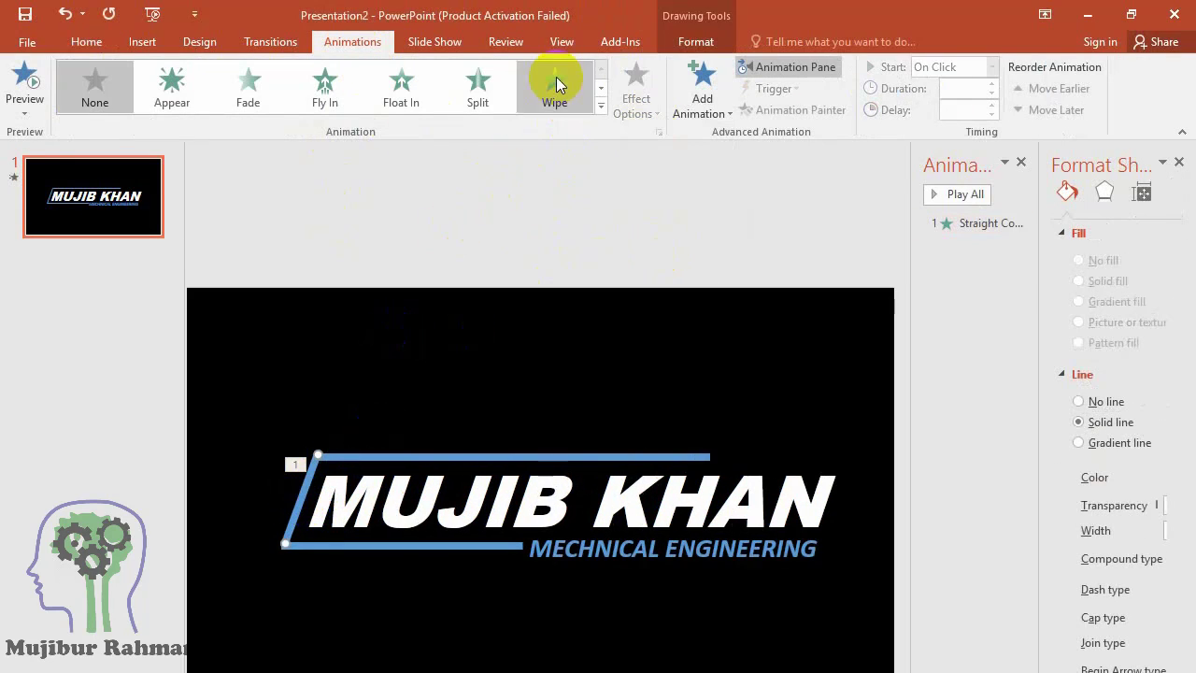
left_click(627, 98)
left_click(652, 285)
left_click(346, 540)
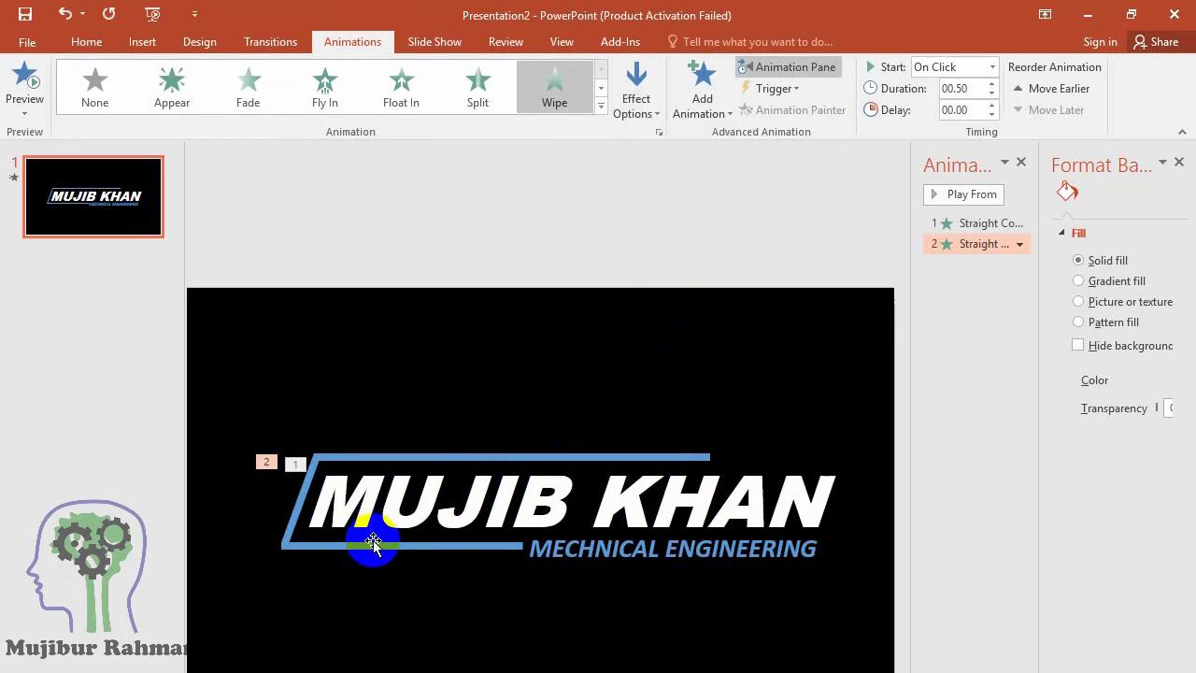
left_click(554, 89)
left_click(635, 98)
left_click(628, 181)
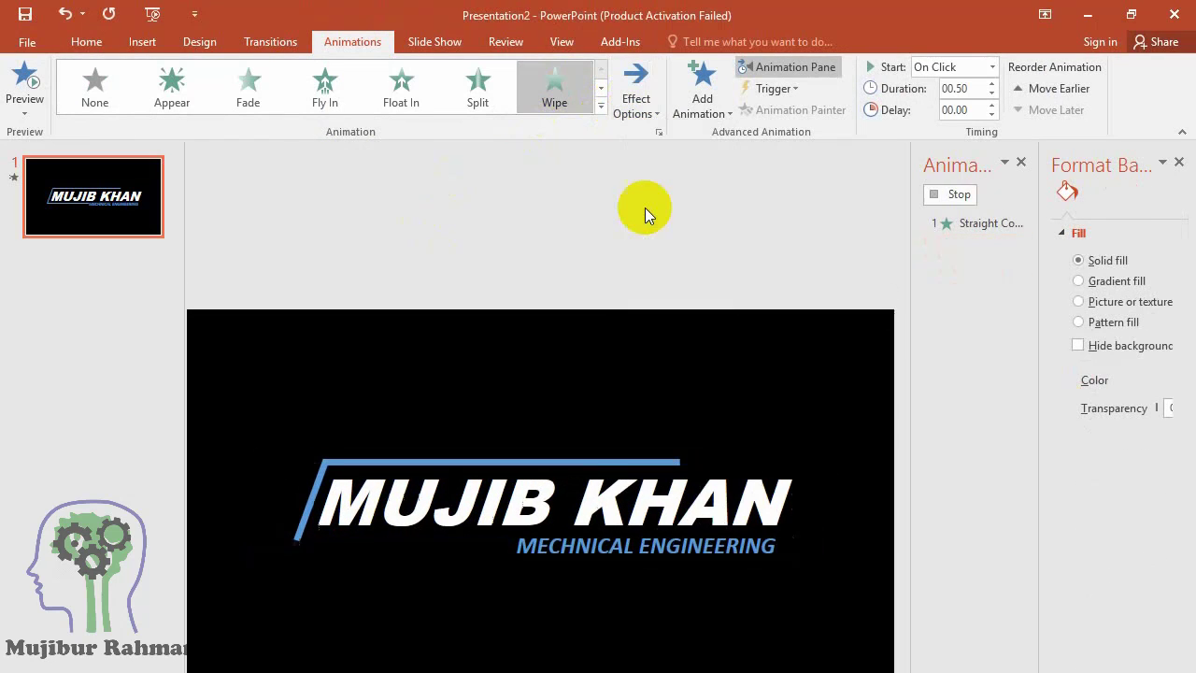
left_click(614, 507)
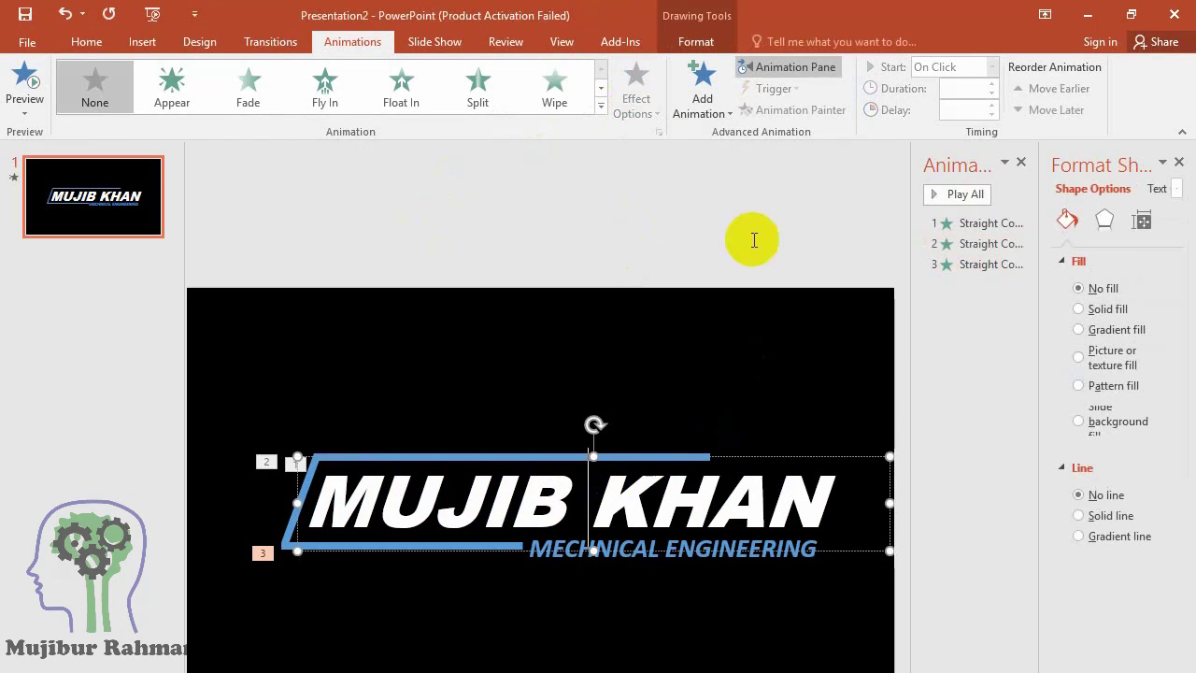
left_click(327, 93)
left_click(637, 101)
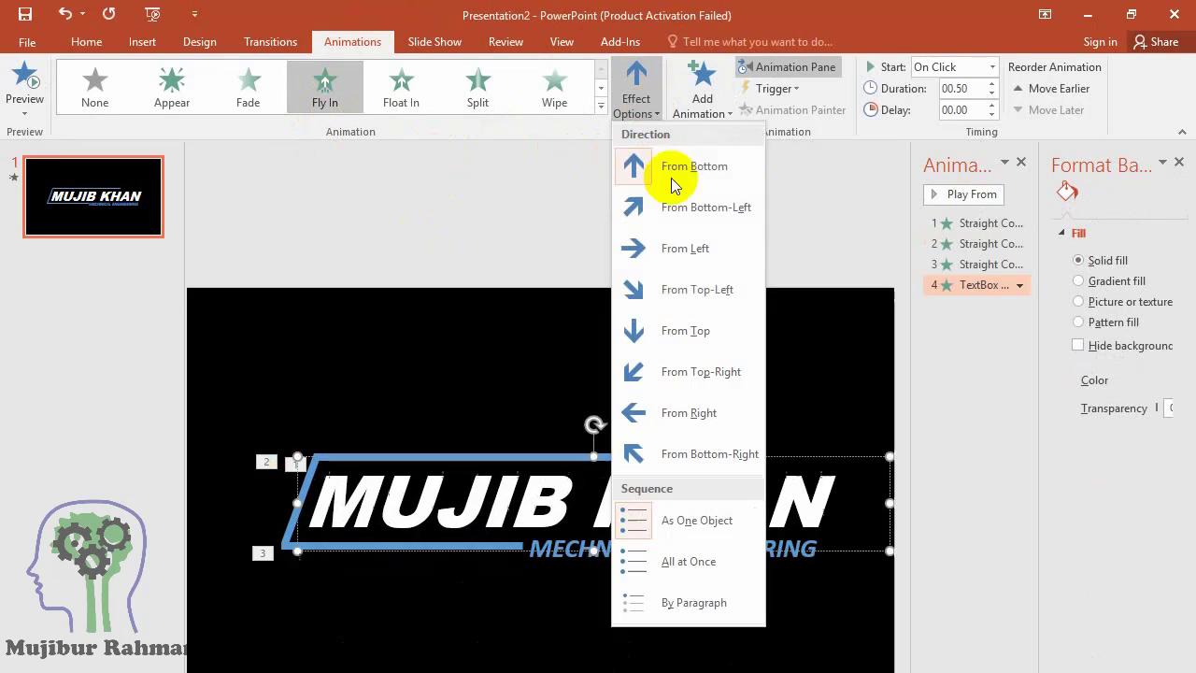
left_click(689, 412)
left_click(582, 342)
left_click(1019, 285)
left_click(934, 372)
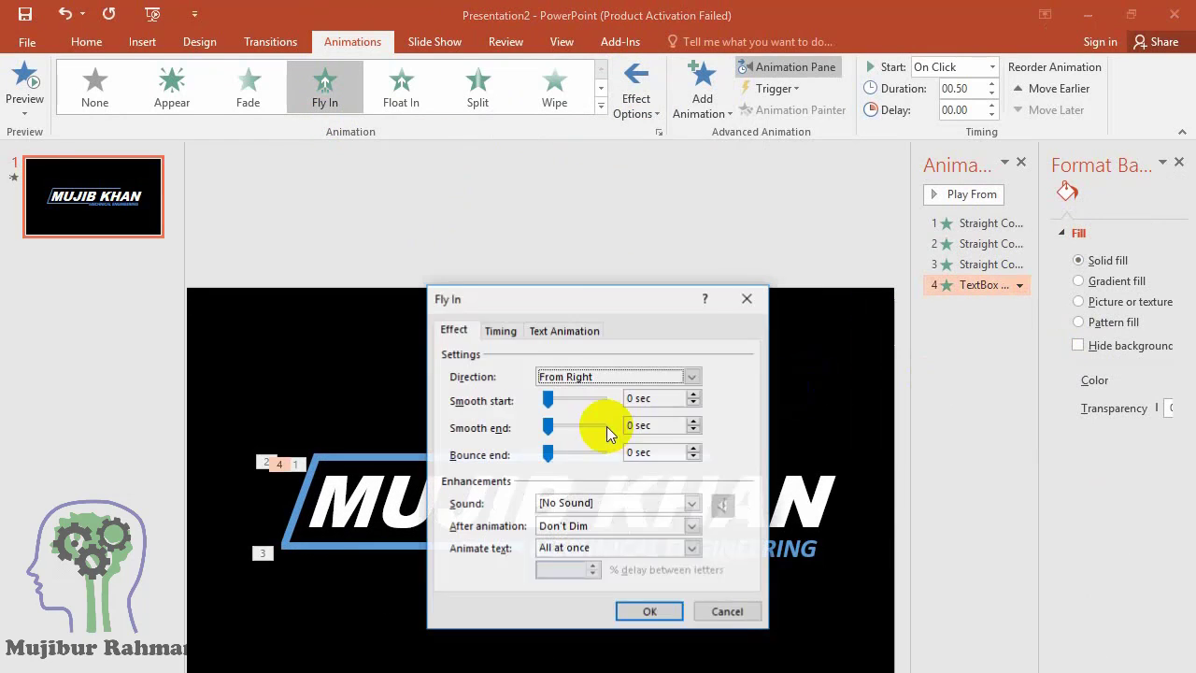
left_click_drag(606, 427, 599, 430)
left_click(644, 611)
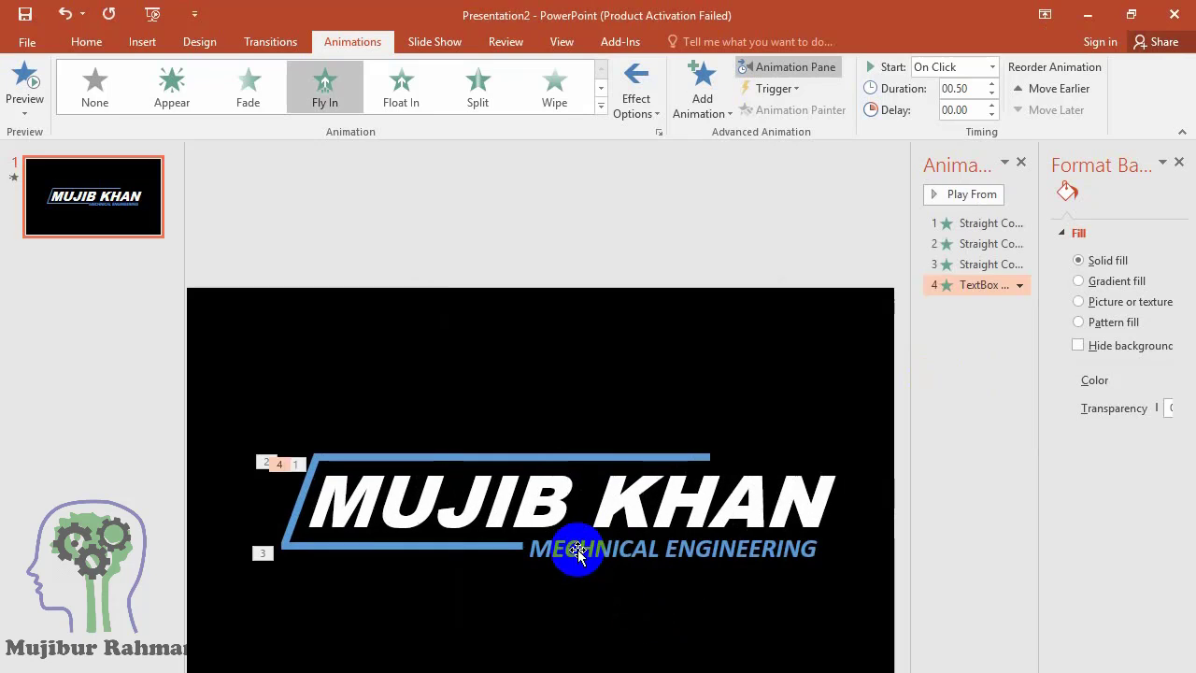
- Make the subtitle fly in from the left, then preview the animation sequence
left_click(577, 549)
left_click(341, 103)
left_click(636, 105)
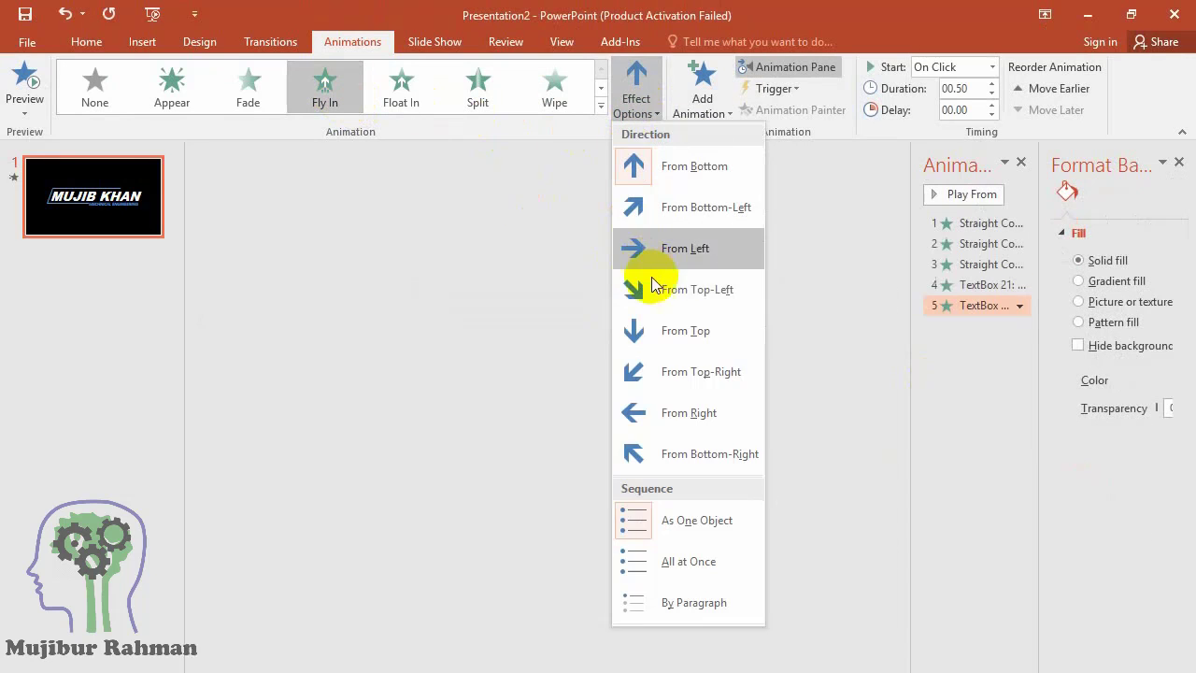
left_click(652, 241)
left_click(1020, 306)
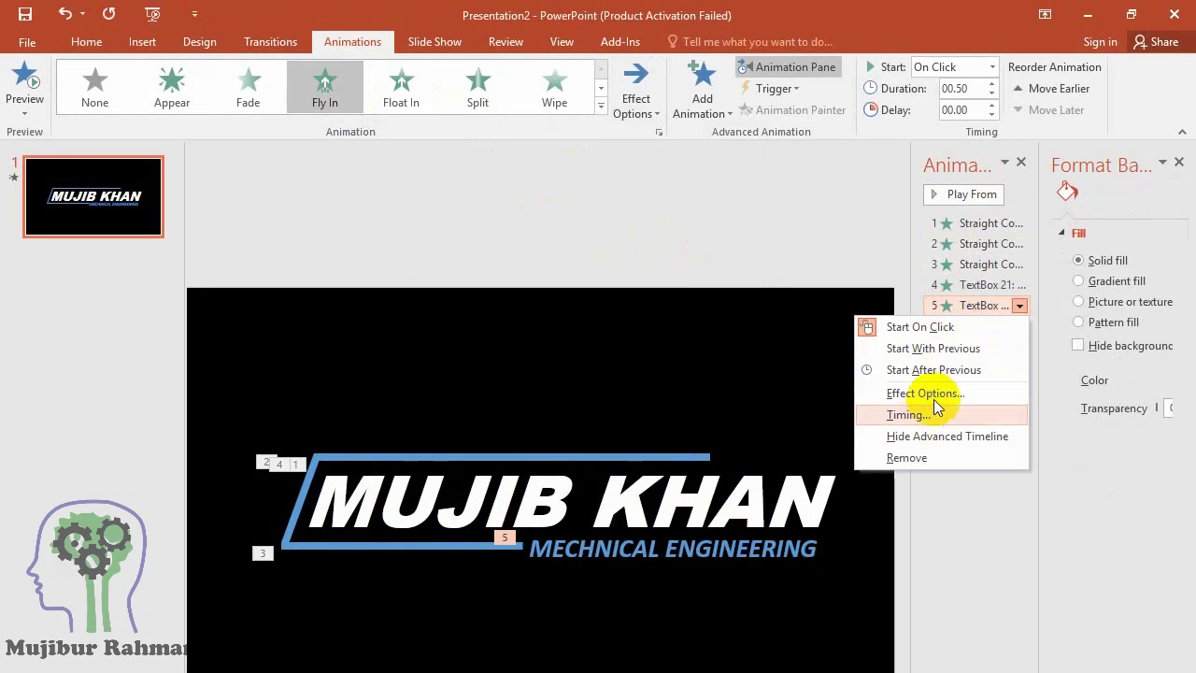
left_click(975, 393)
left_click(652, 613)
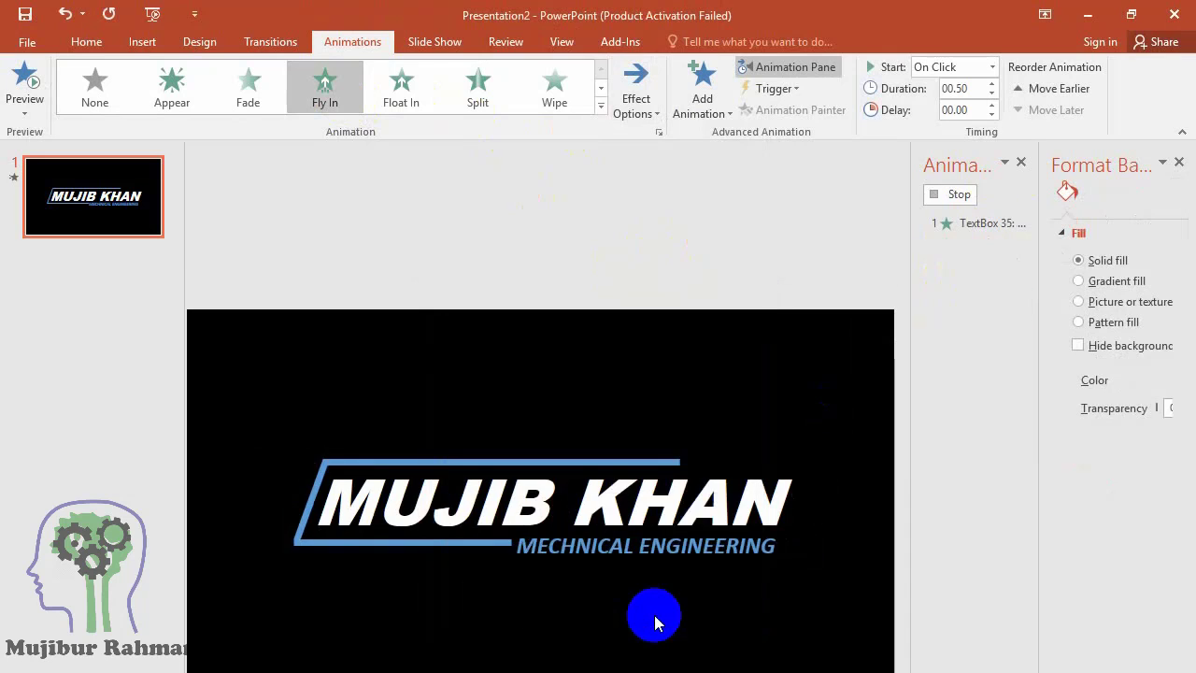
left_click(26, 84)
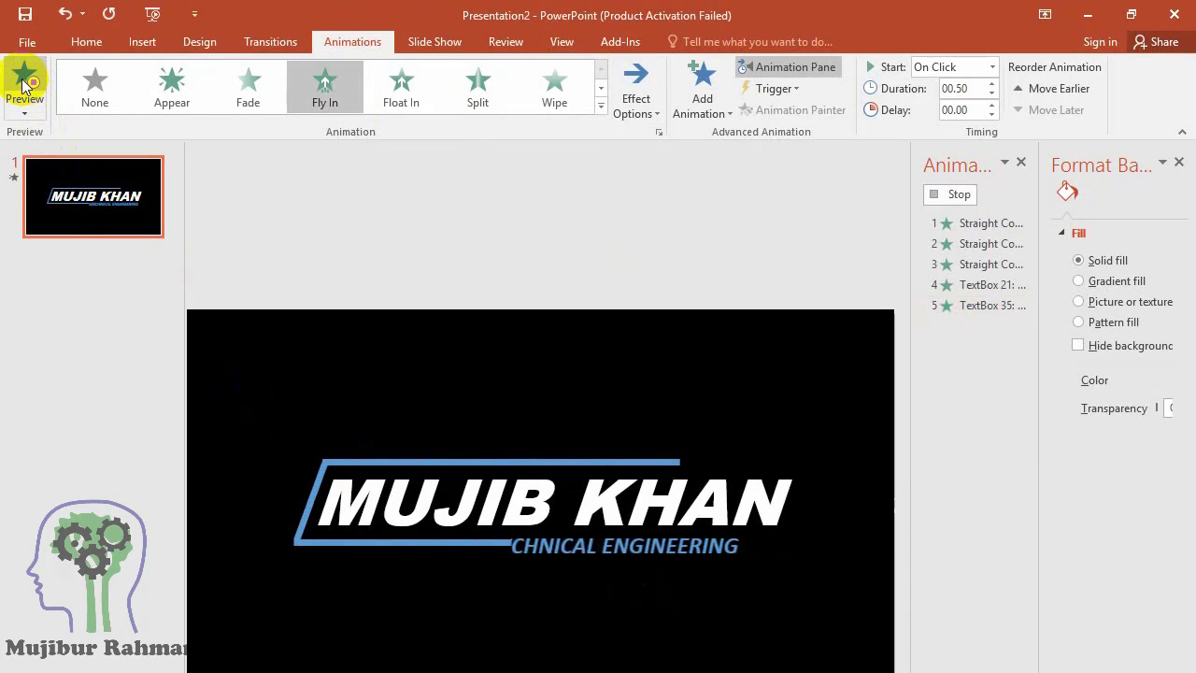
- Save the presentation to the Desktop via Save As
left_click(24, 43)
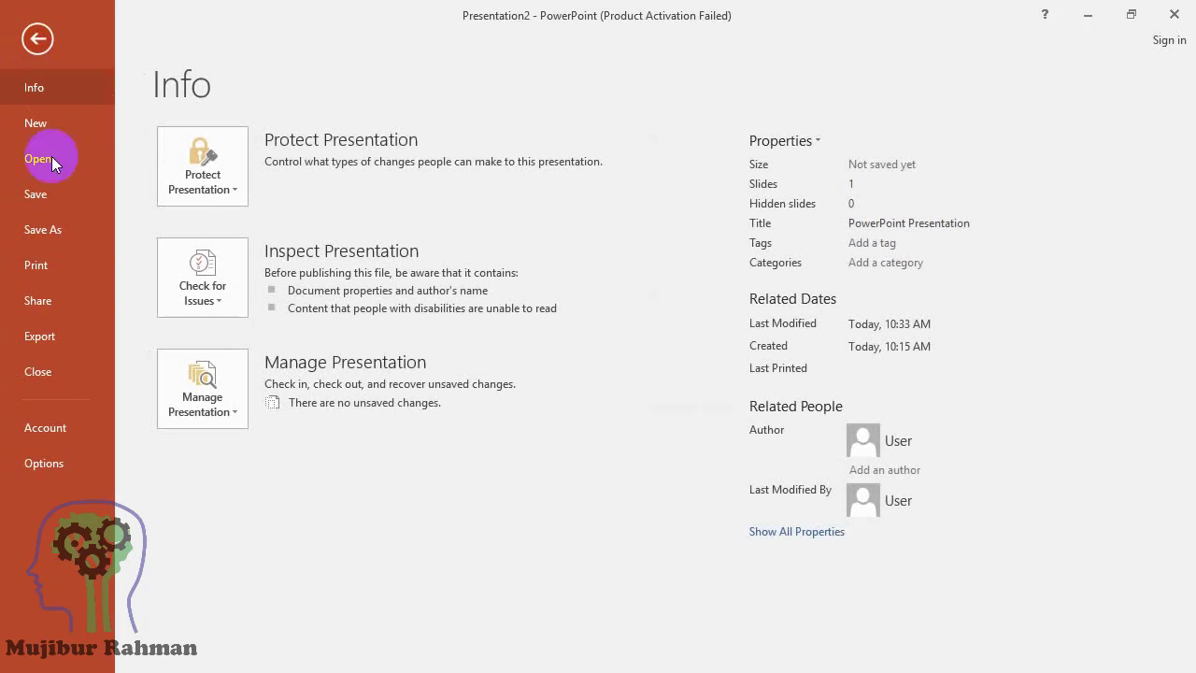
left_click(62, 234)
left_click(236, 193)
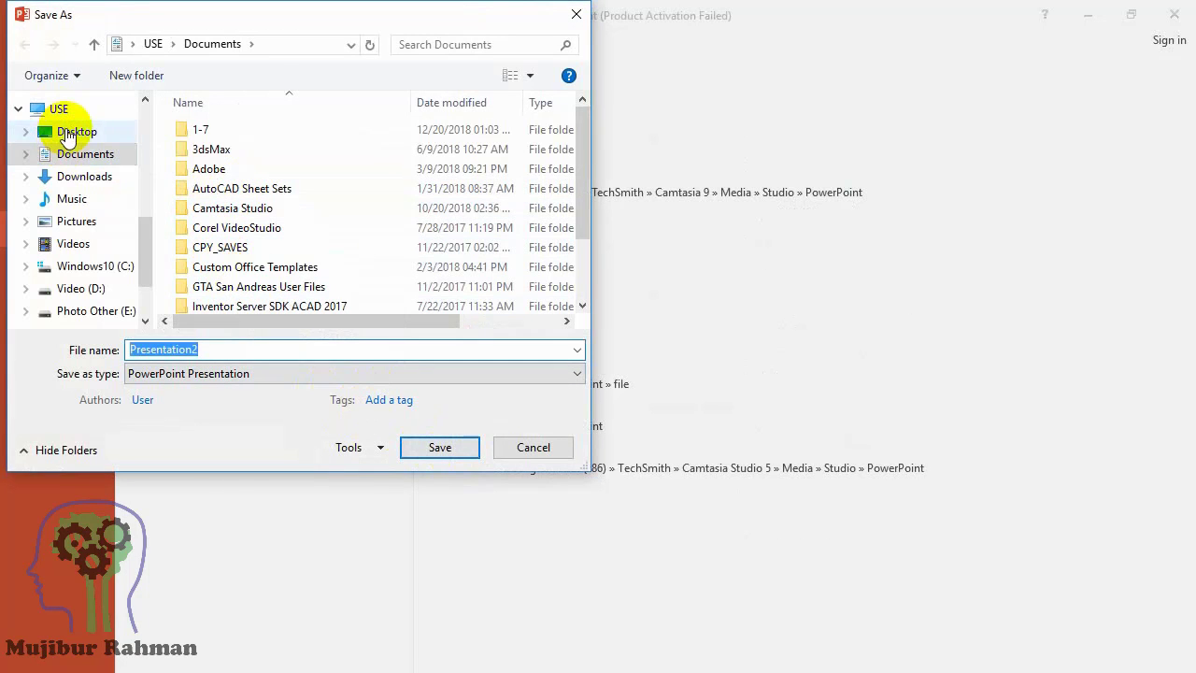
left_click(70, 132)
left_click(433, 448)
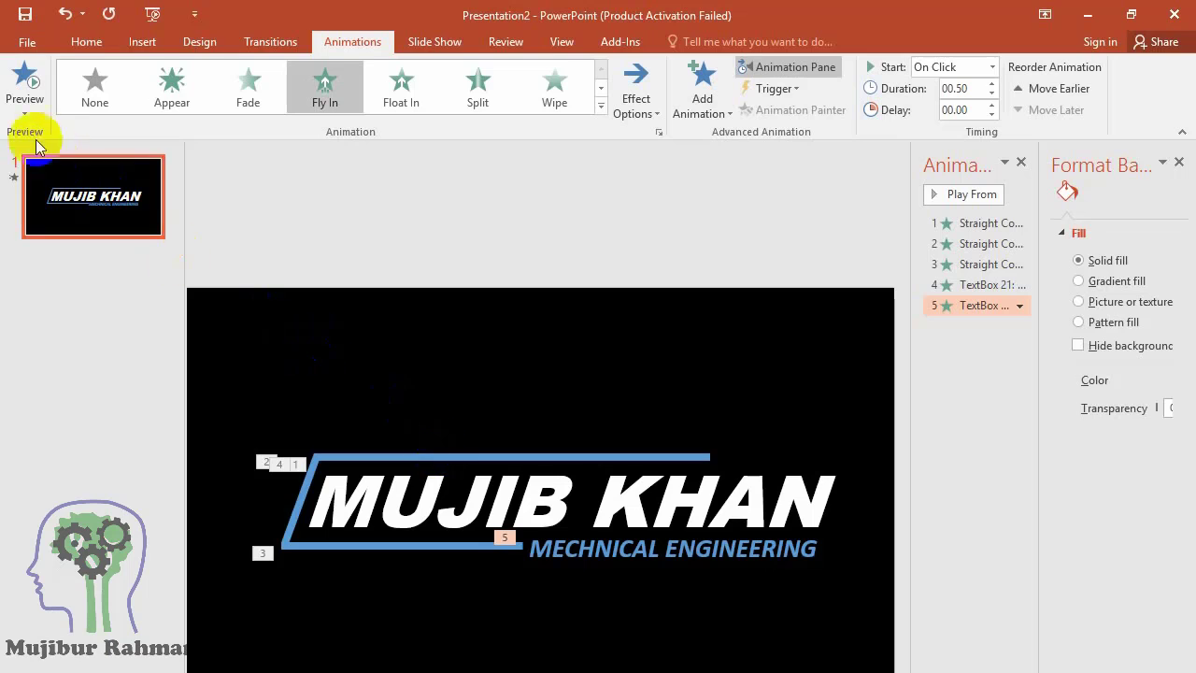
- Export the slide as MPEG-4 video PP4 on the Desktop and play it
left_click(23, 42)
left_click(315, 191)
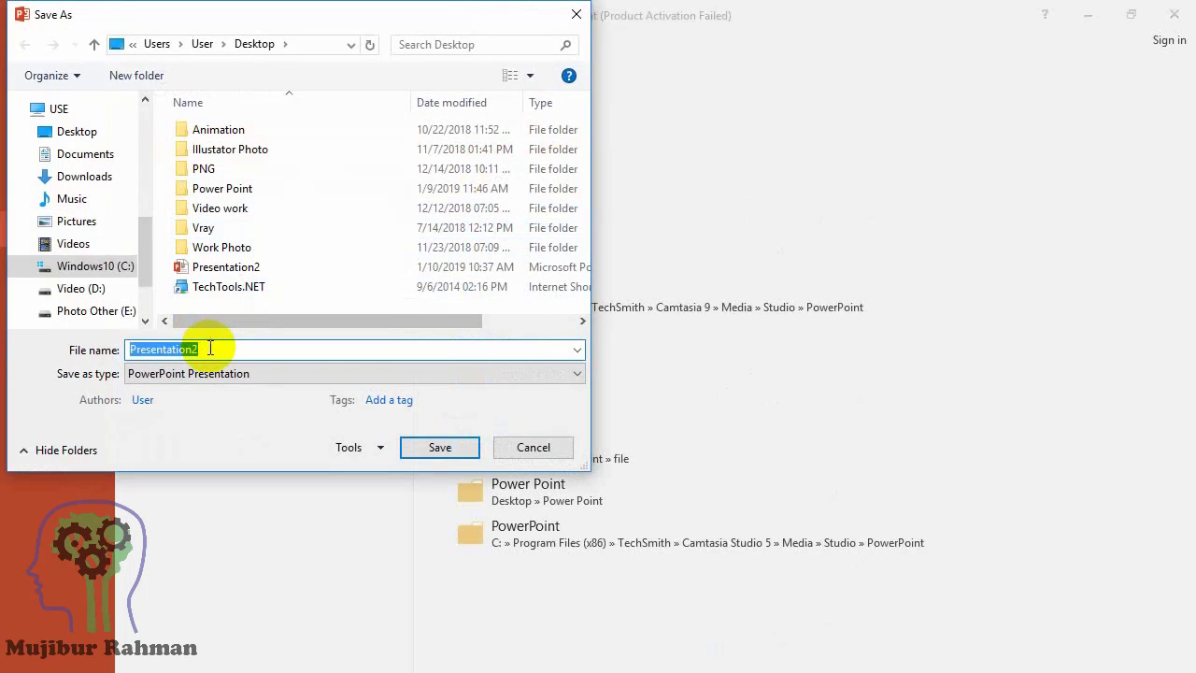
left_click(224, 374)
left_click(223, 362)
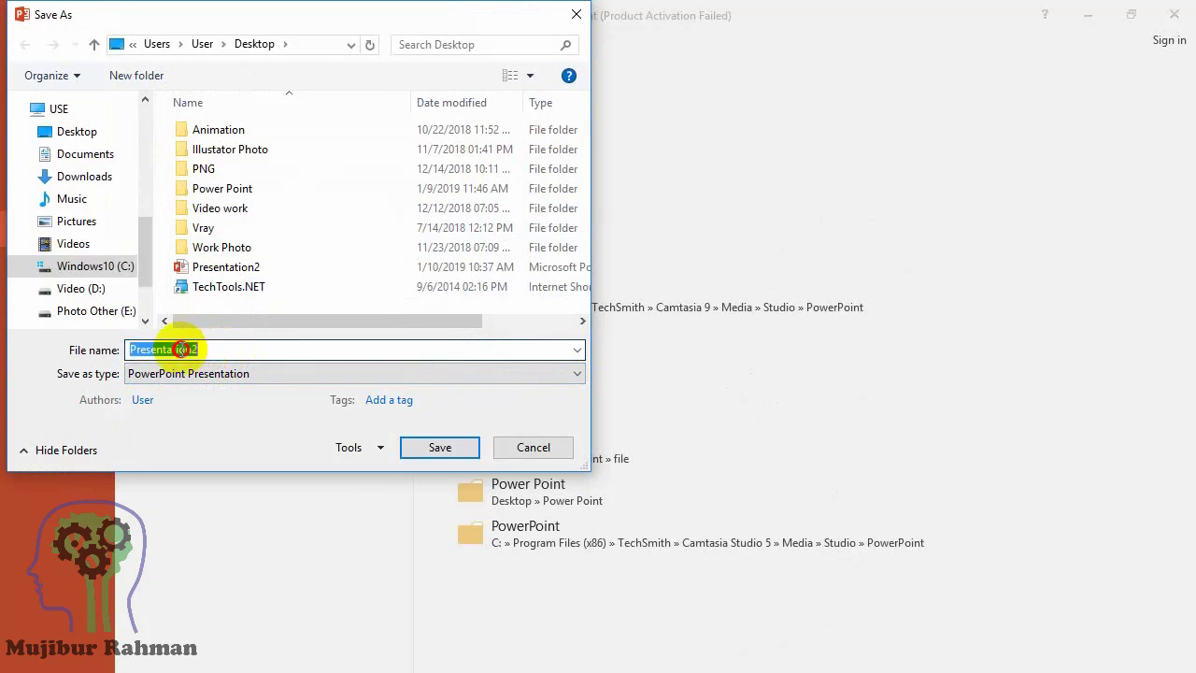
type("PP4")
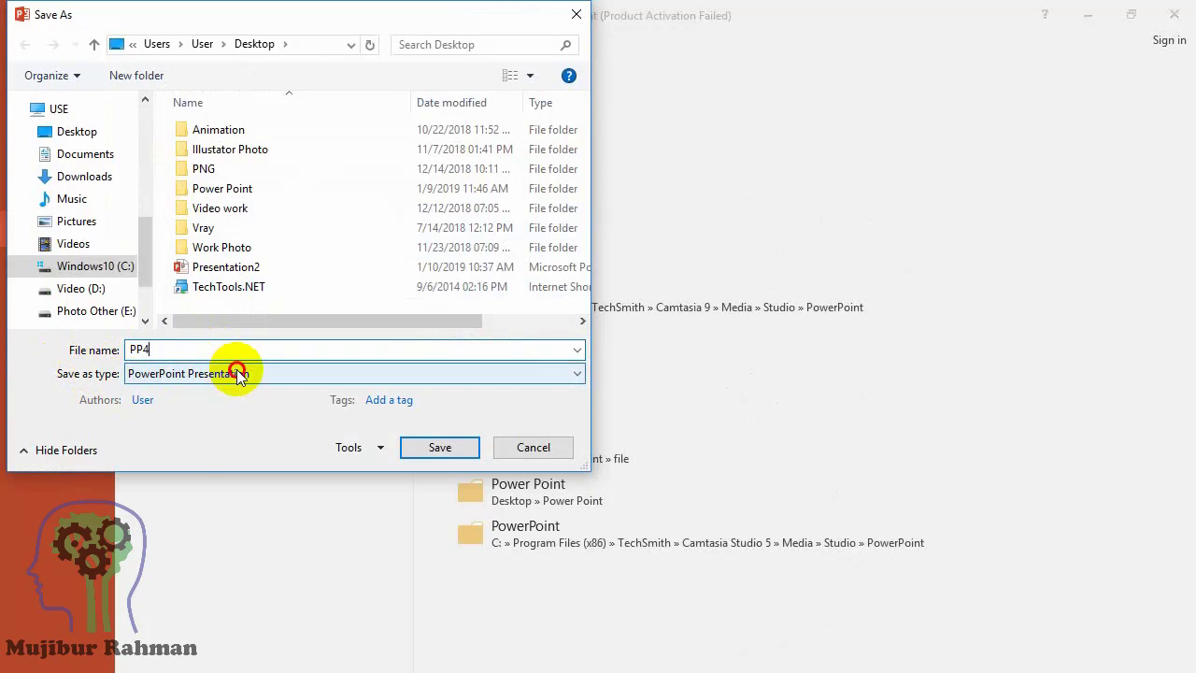
left_click(241, 376)
left_click(278, 603)
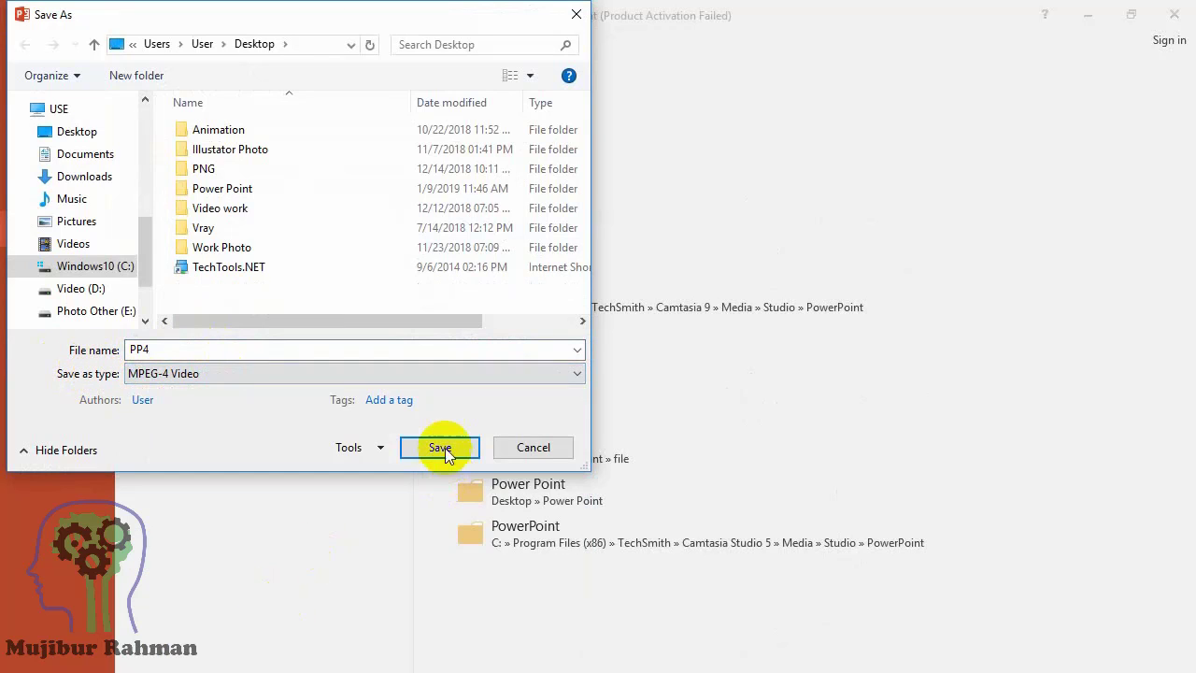
left_click(445, 448)
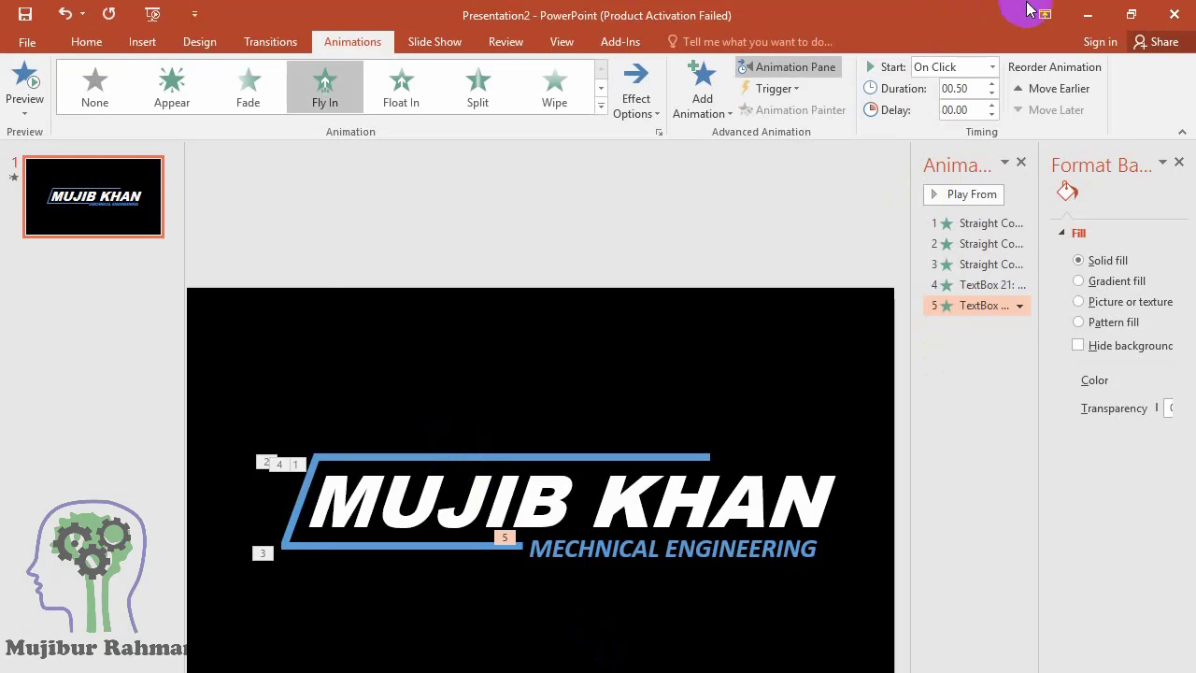
left_click(1088, 14)
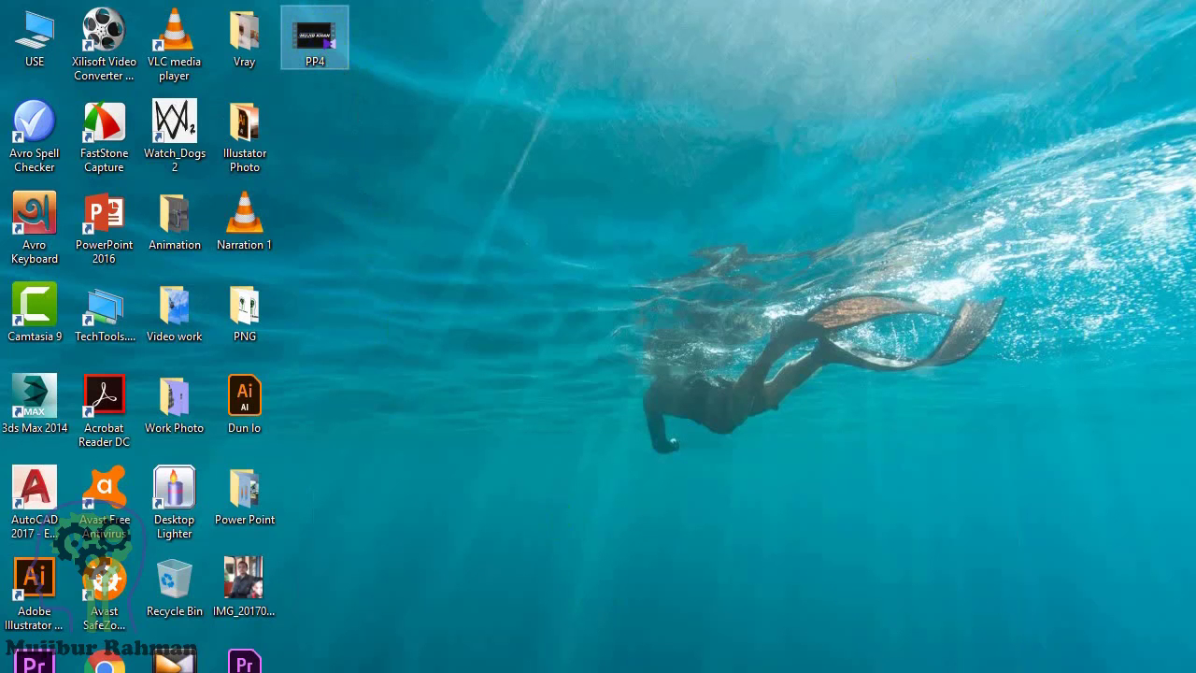
double_click(315, 37)
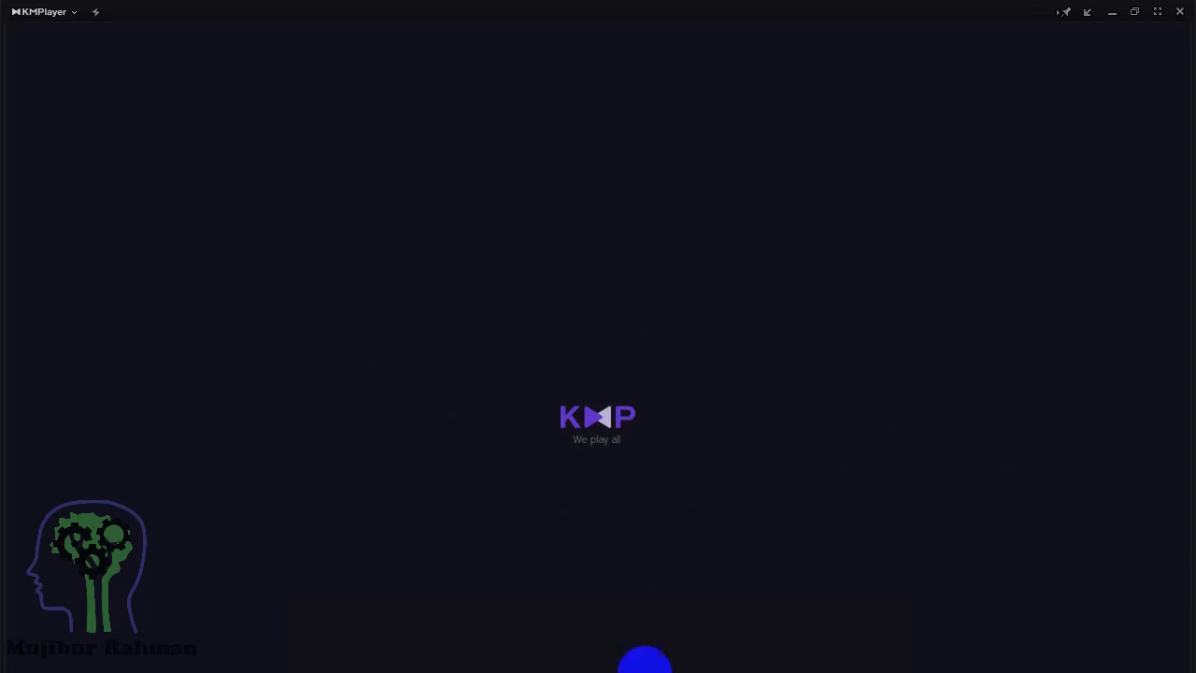